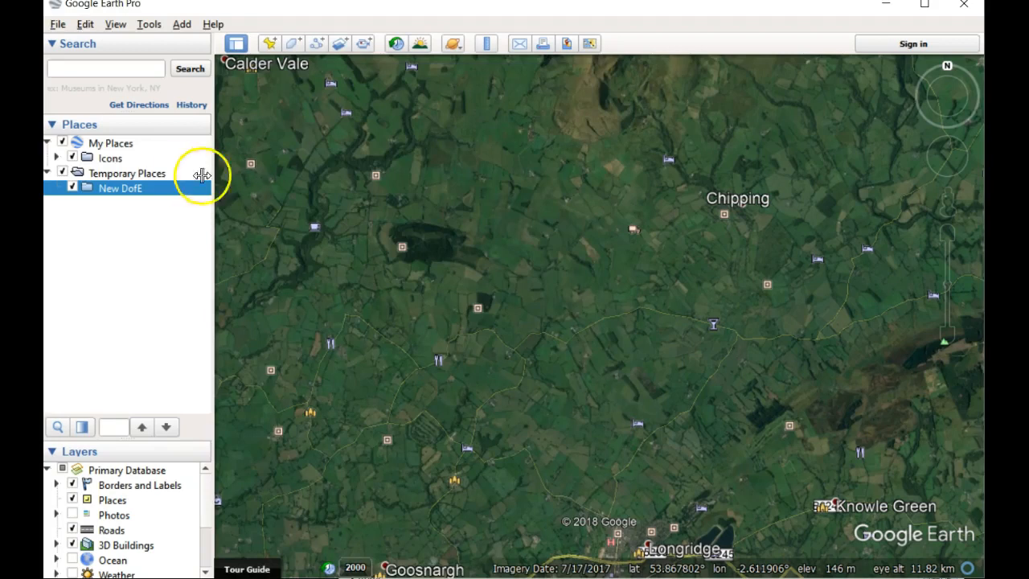
# Step: Import the GPS file Blue Group day 2.gpx with KML tracks, KML LineStrings and altitudes adjusted to ground height
pyautogui.click(65, 27)
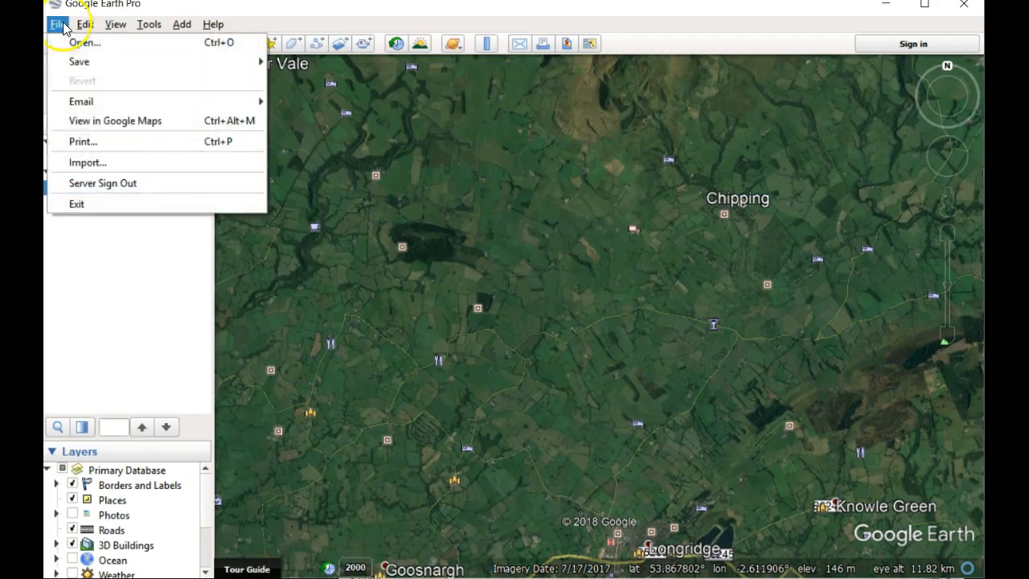
pyautogui.click(75, 40)
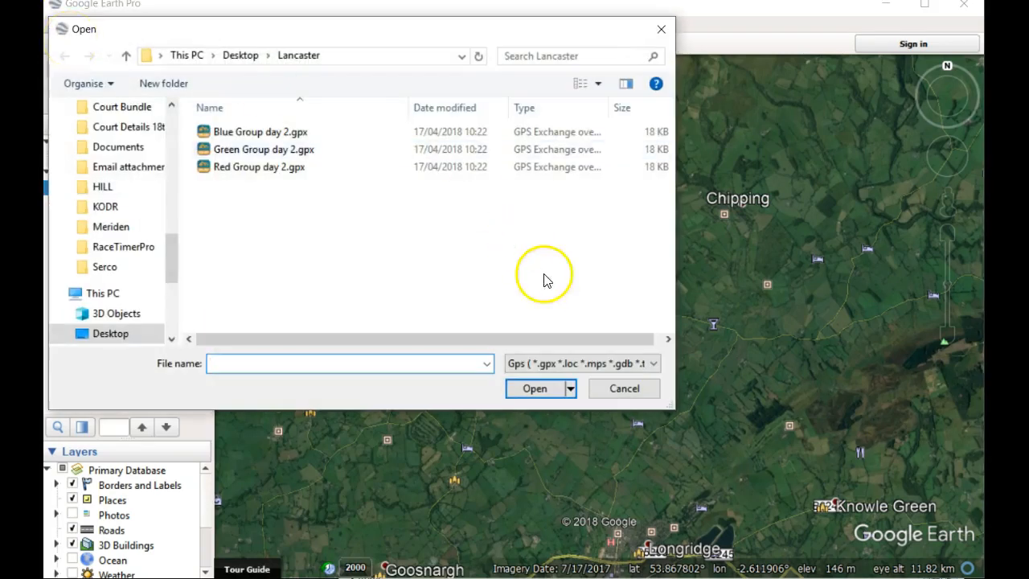
pyautogui.click(552, 364)
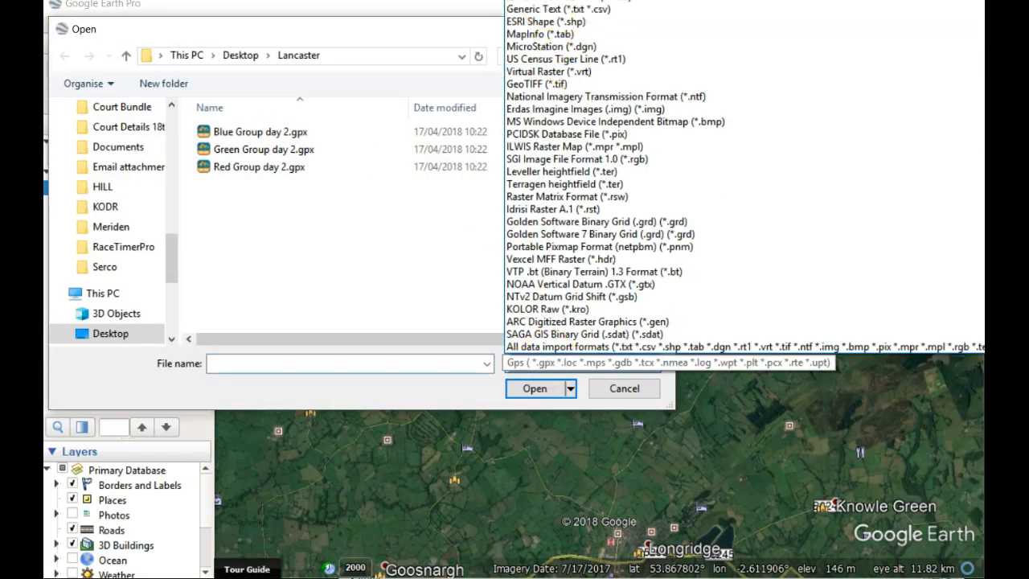
pyautogui.click(552, 2)
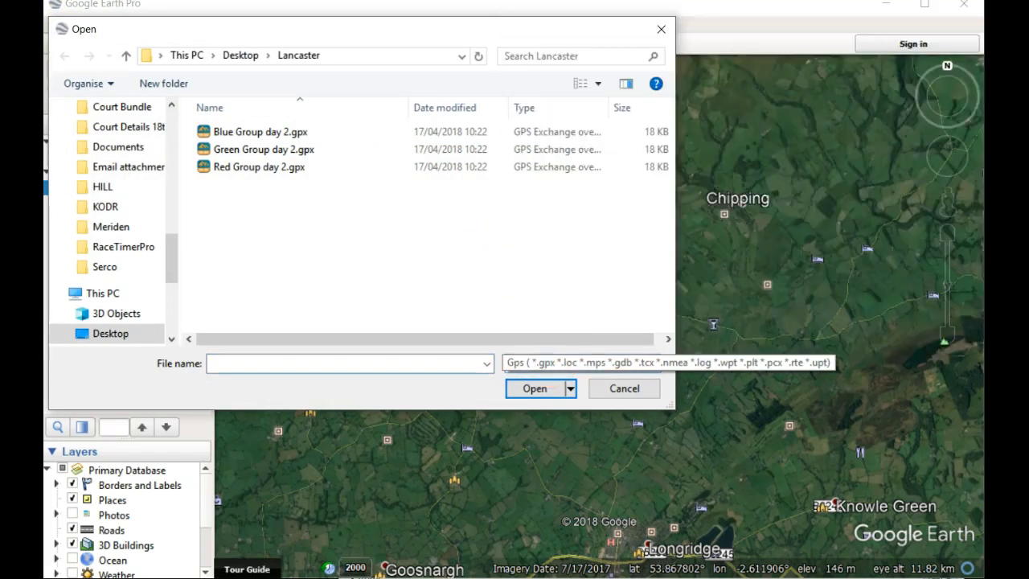
pyautogui.click(282, 135)
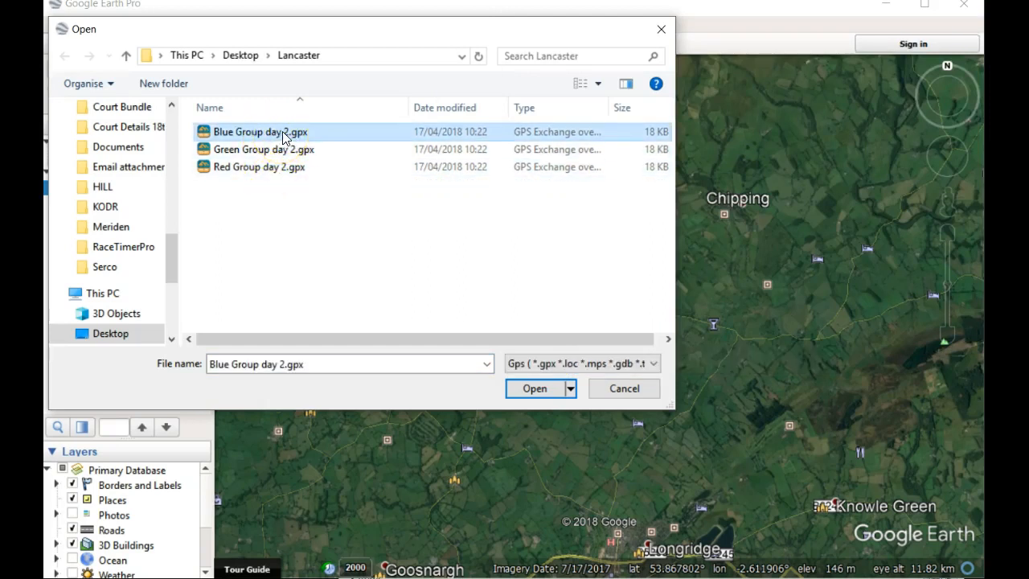
pyautogui.click(283, 136)
pyautogui.moveTo(260, 131); pyautogui.dragTo(211, 132)
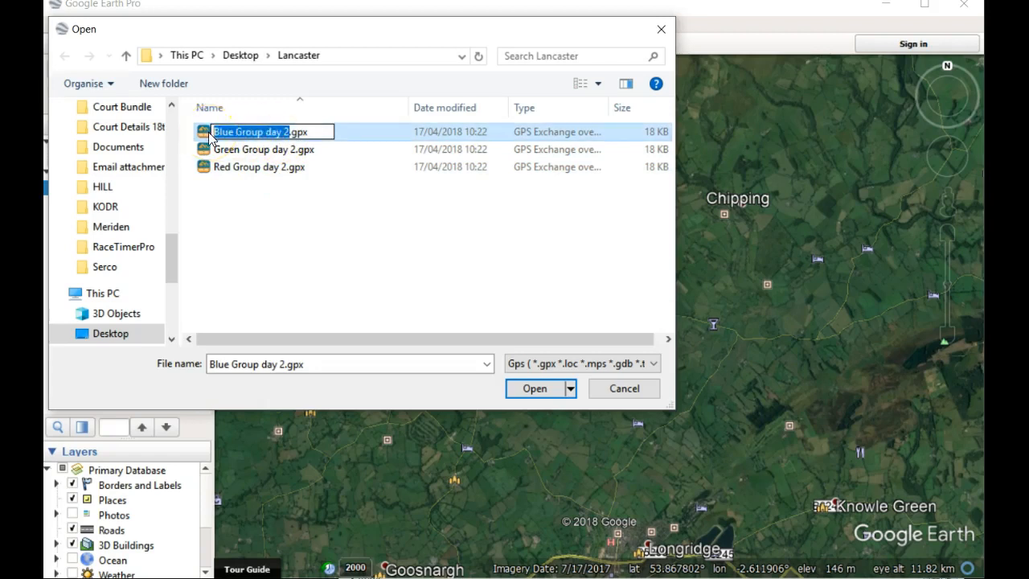
pyautogui.click(246, 185)
pyautogui.click(267, 136)
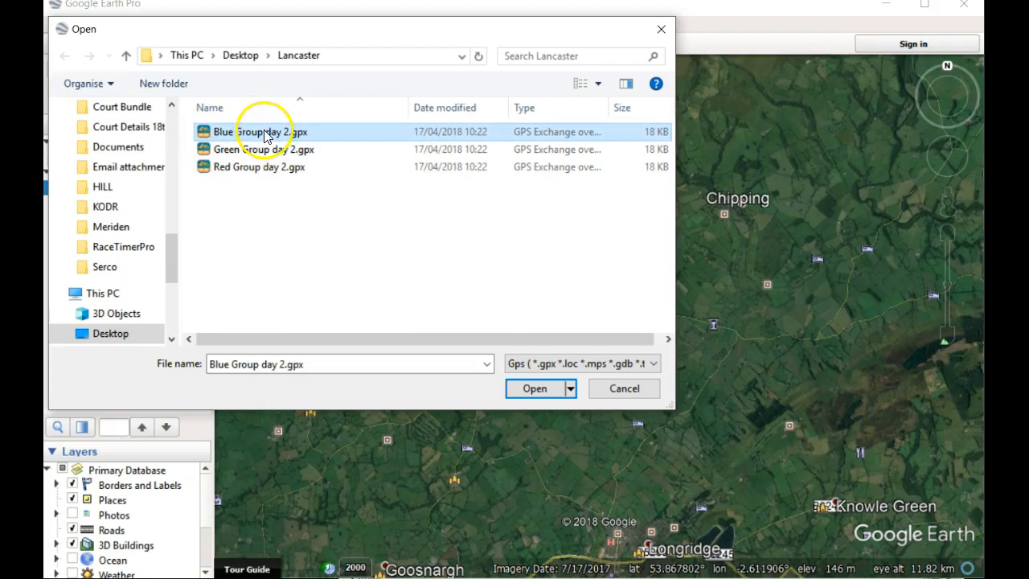
pyautogui.click(537, 389)
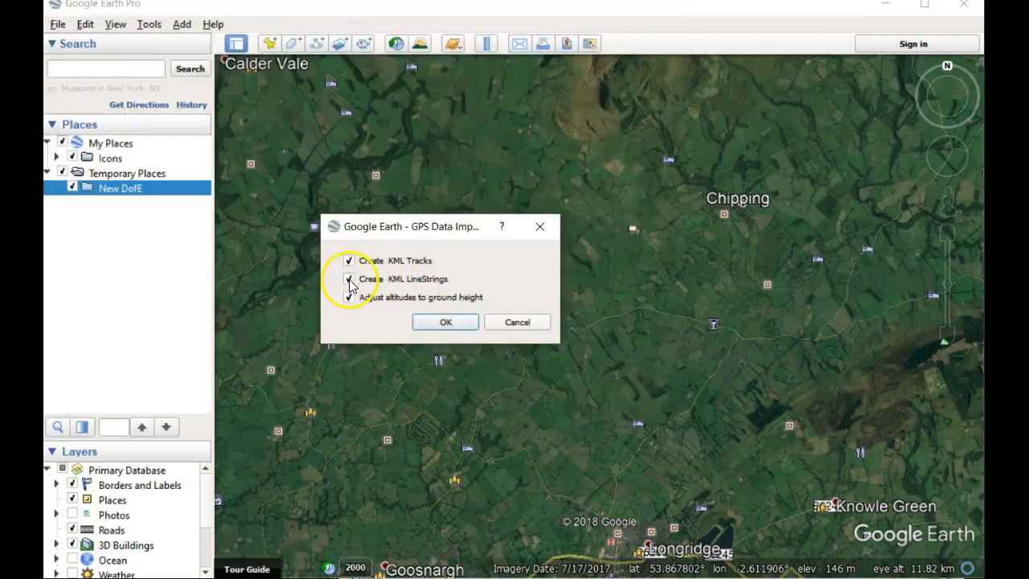
pyautogui.click(442, 321)
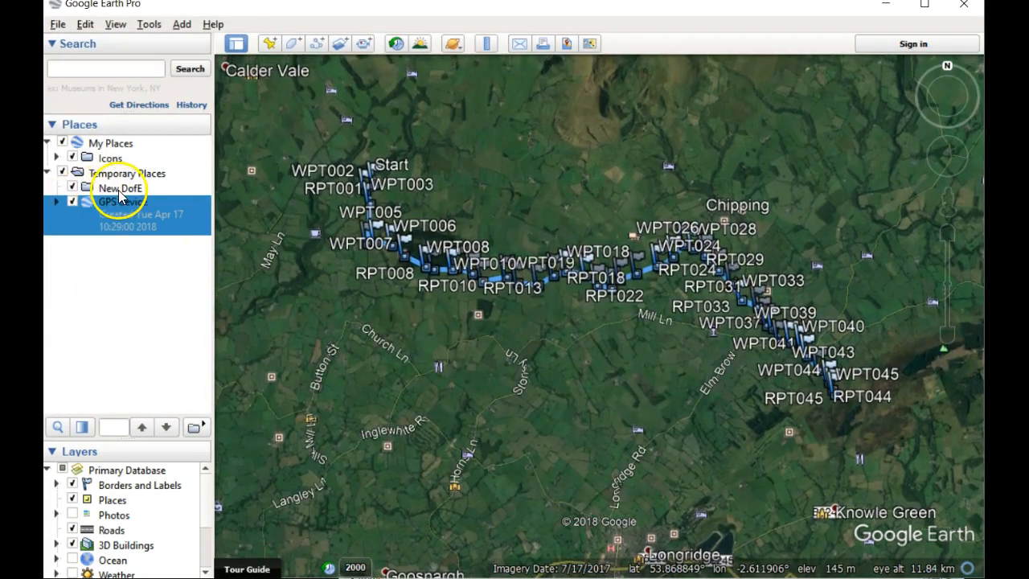
# Step: Rename the path in the imported Blue Group route to "Blue Group day 2"
pyautogui.click(56, 202)
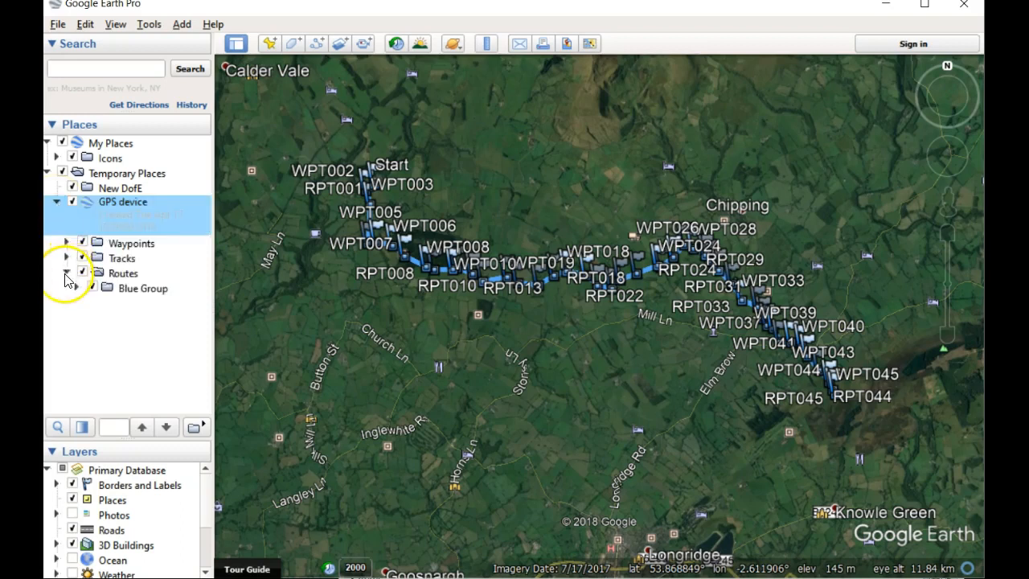
pyautogui.click(71, 290)
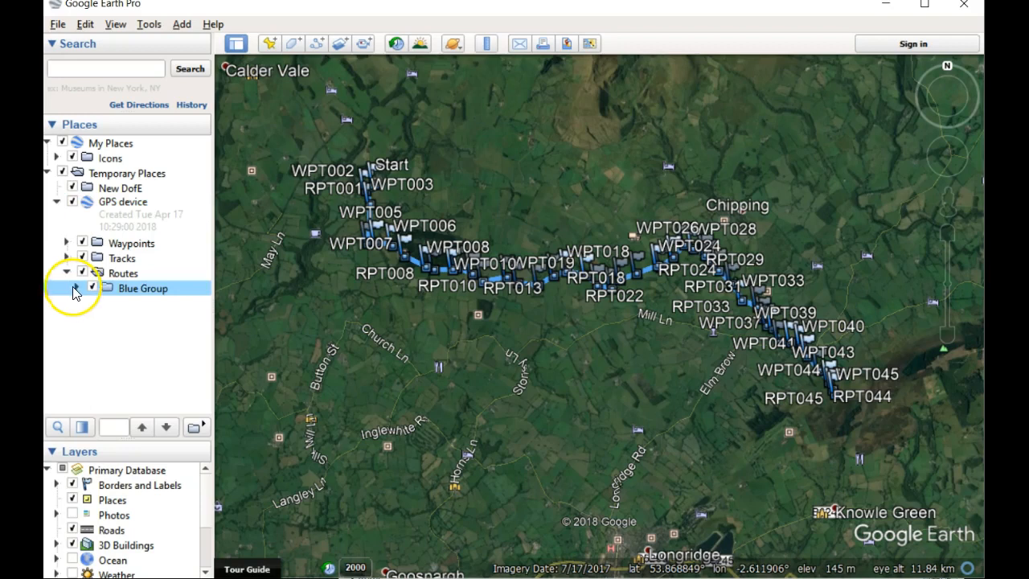
pyautogui.click(74, 290)
pyautogui.click(139, 319)
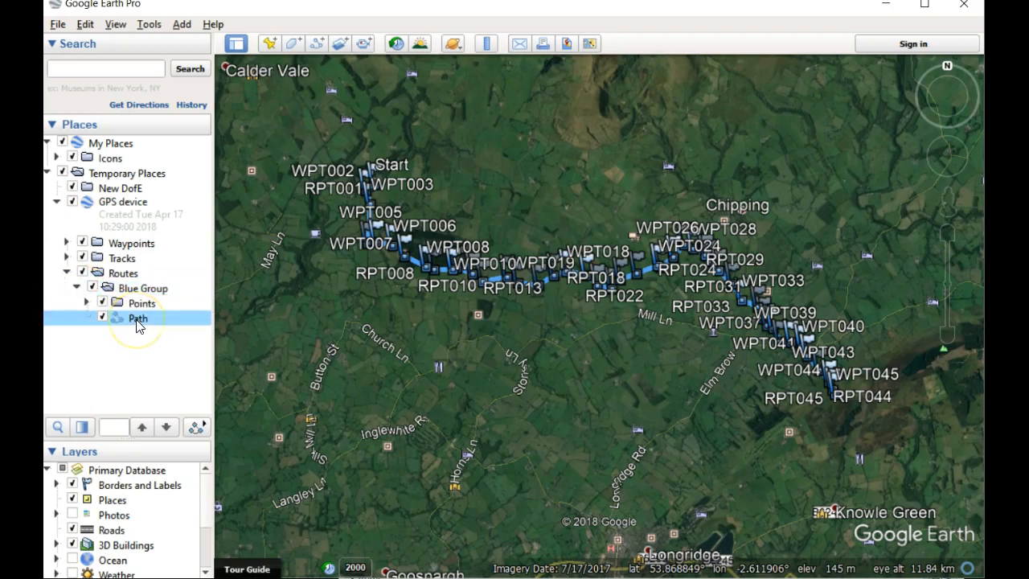
pyautogui.rightClick(141, 323)
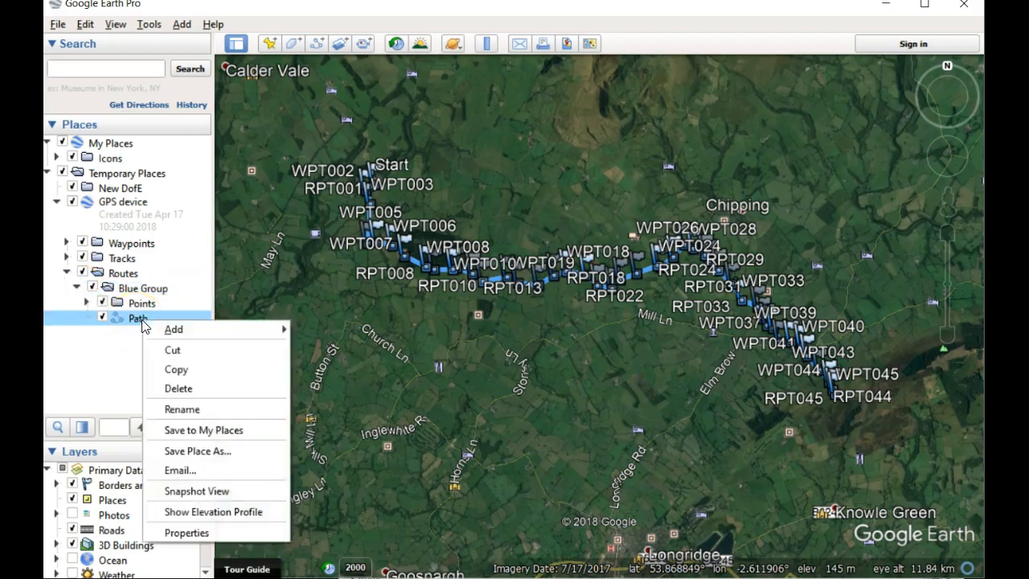
pyautogui.click(206, 530)
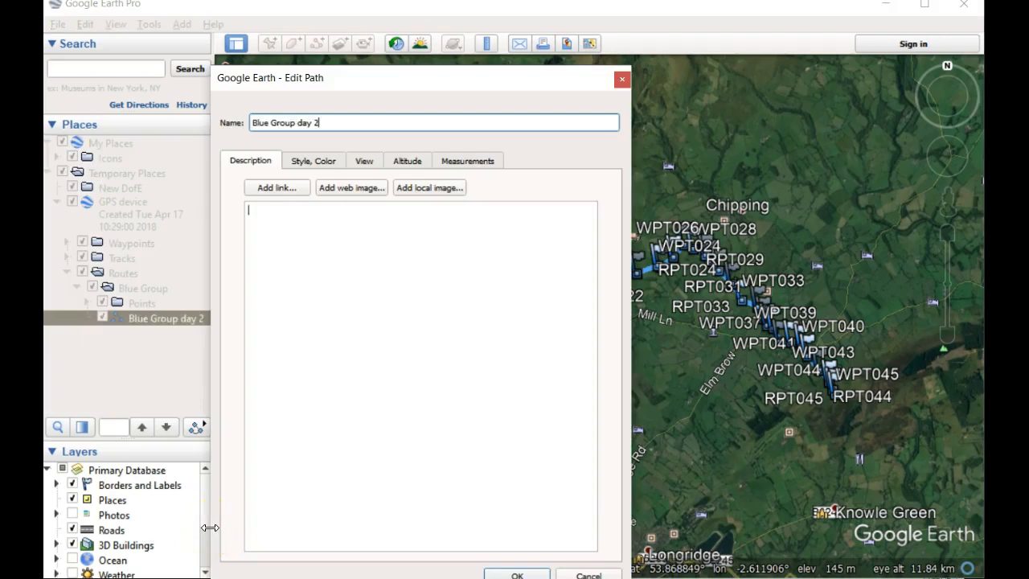
pyautogui.write('Blue Group day 2')
pyautogui.click(285, 257)
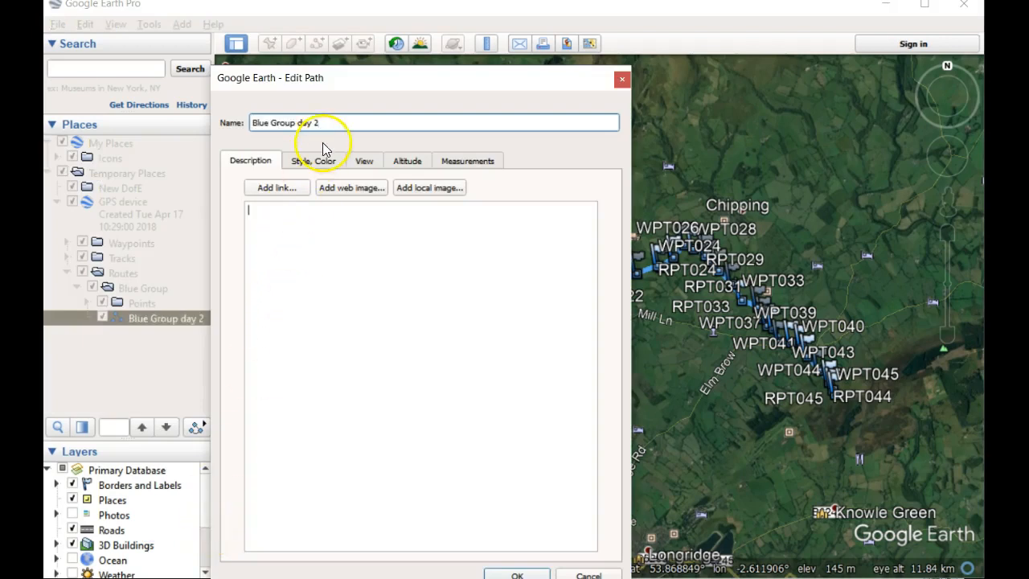
# Step: Set the Blue Group day 2 path's line color to pure blue (#0000ff) and apply the path edits
pyautogui.click(322, 163)
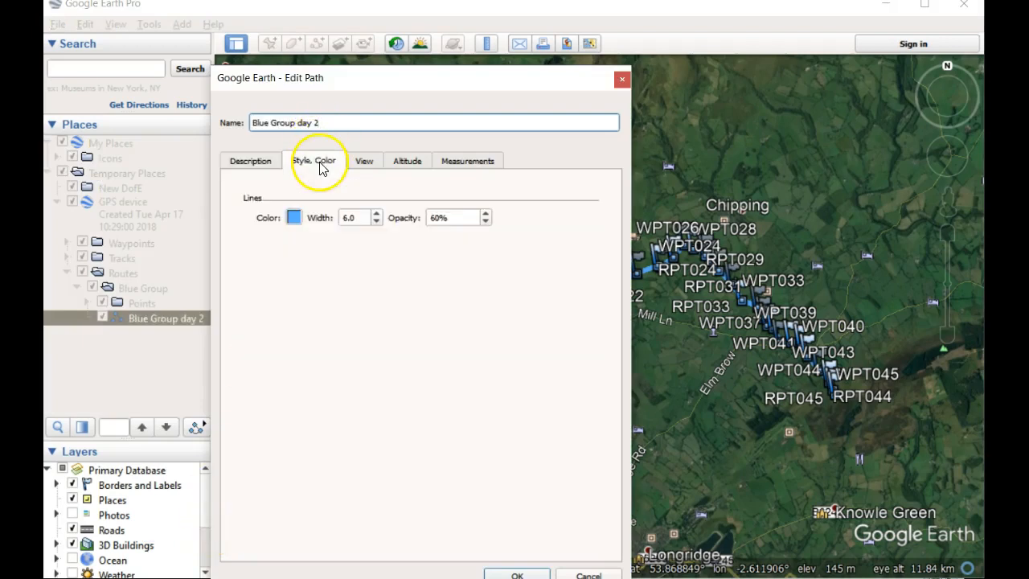
pyautogui.click(294, 218)
pyautogui.click(225, 237)
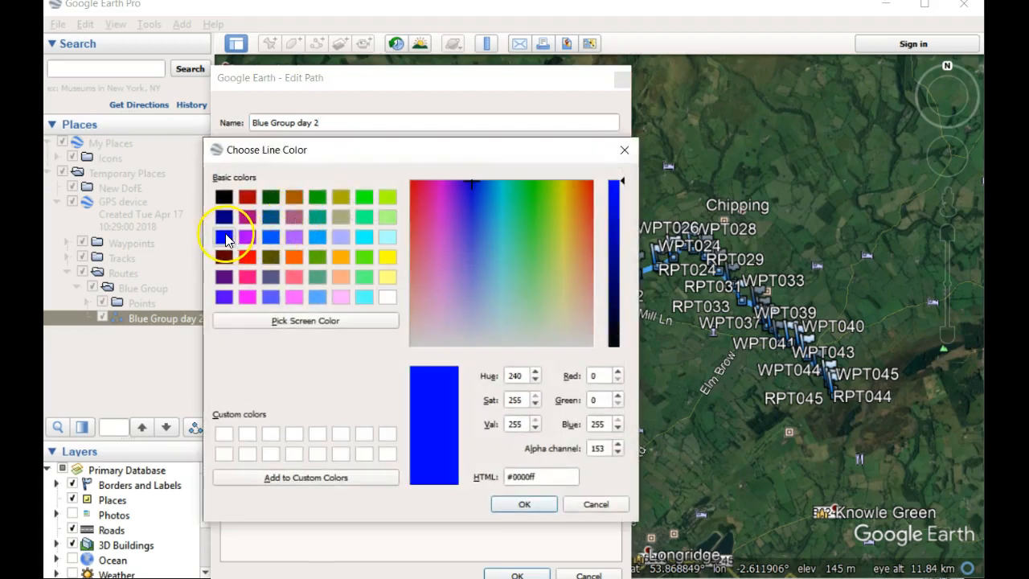
pyautogui.click(541, 504)
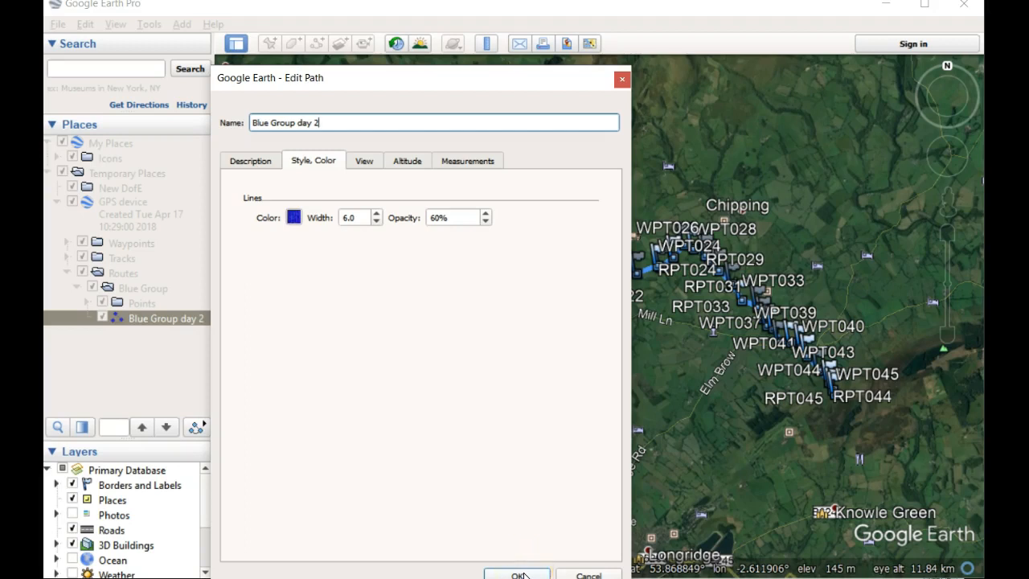
pyautogui.click(519, 576)
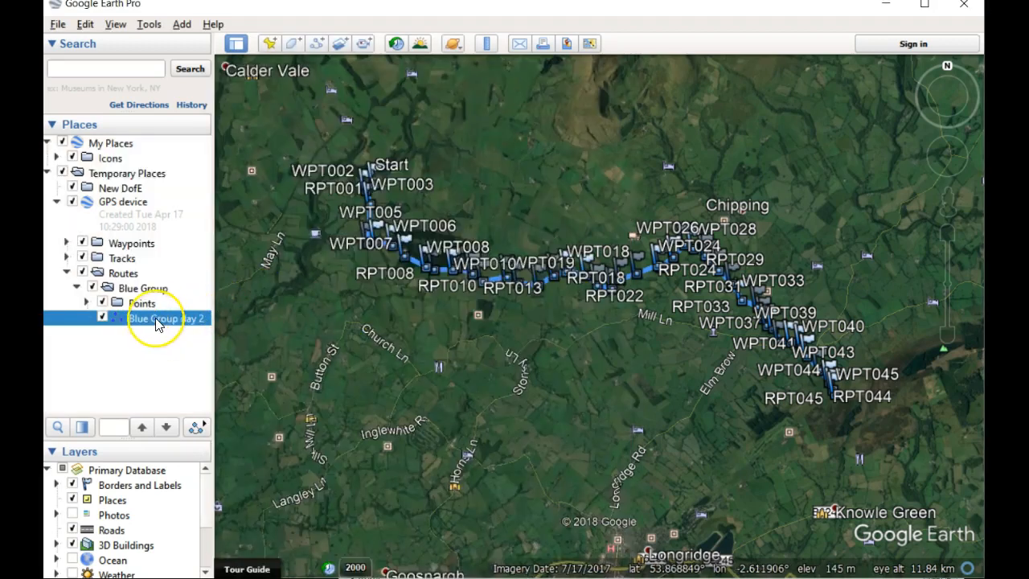
# Step: Move the Blue Group day 2 path and the imported Start waypoint into the New DofE folder
pyautogui.moveTo(156, 322); pyautogui.dragTo(130, 197)
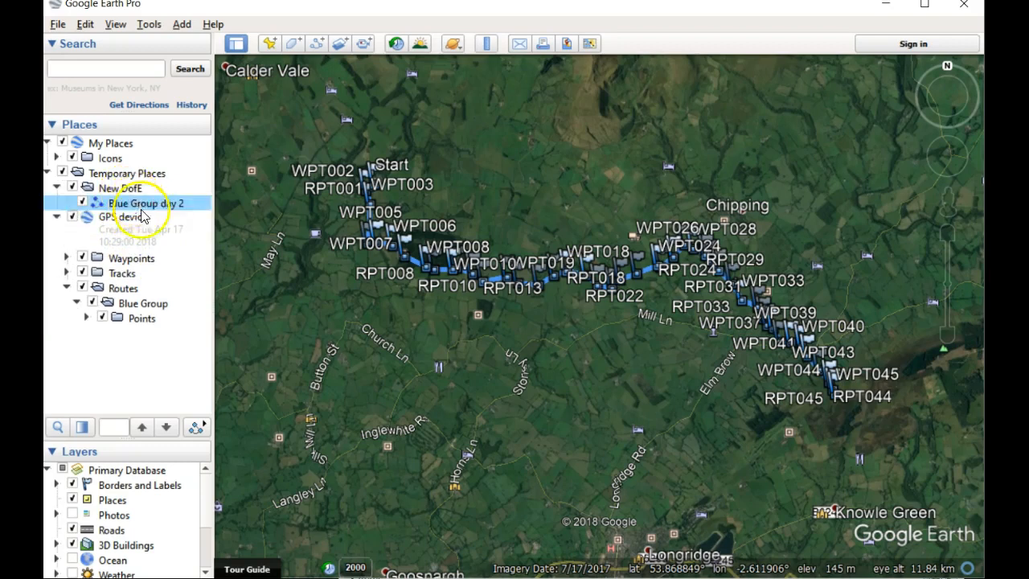
pyautogui.click(67, 258)
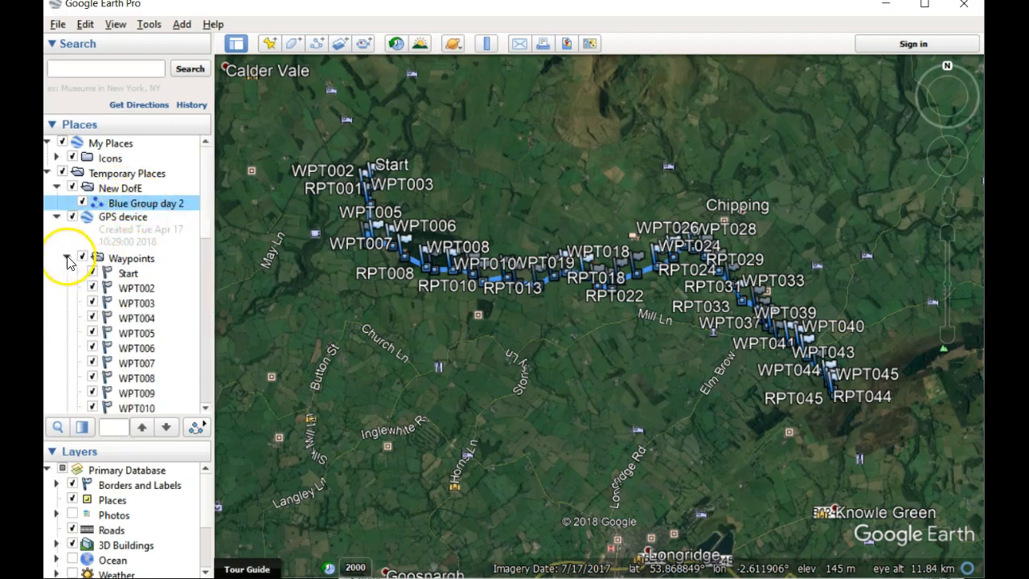
pyautogui.click(128, 274)
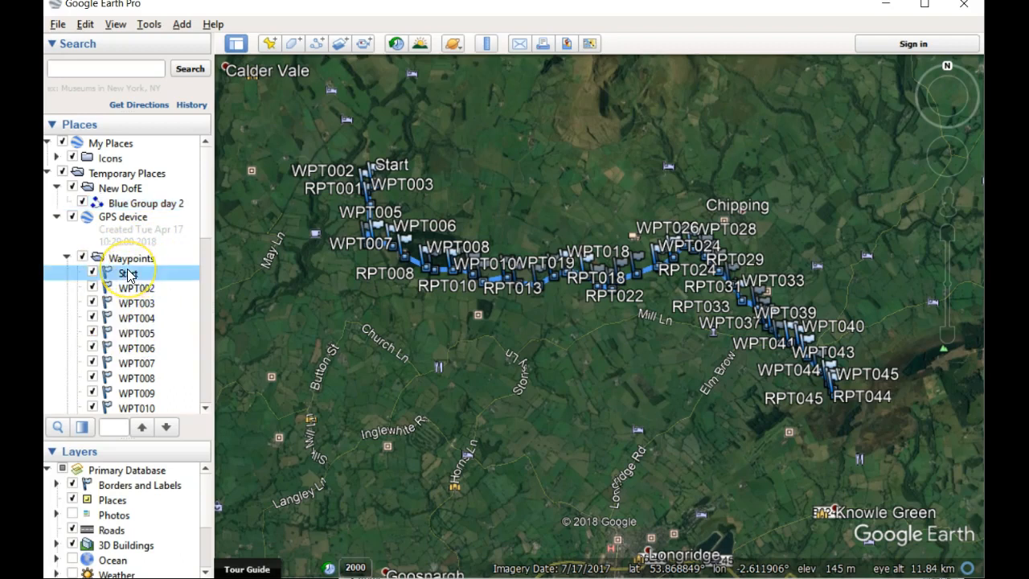
pyautogui.moveTo(129, 274); pyautogui.dragTo(139, 207)
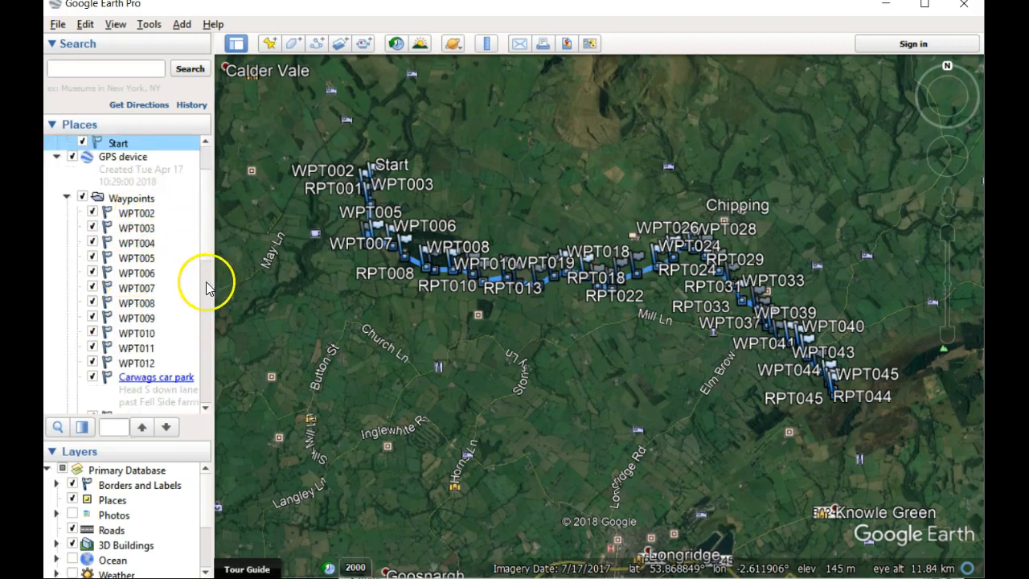
# Step: Delete the GPS device folder with its remaining waypoints, tracks and route points from Temporary Places
pyautogui.scroll(-5, 211, 294)
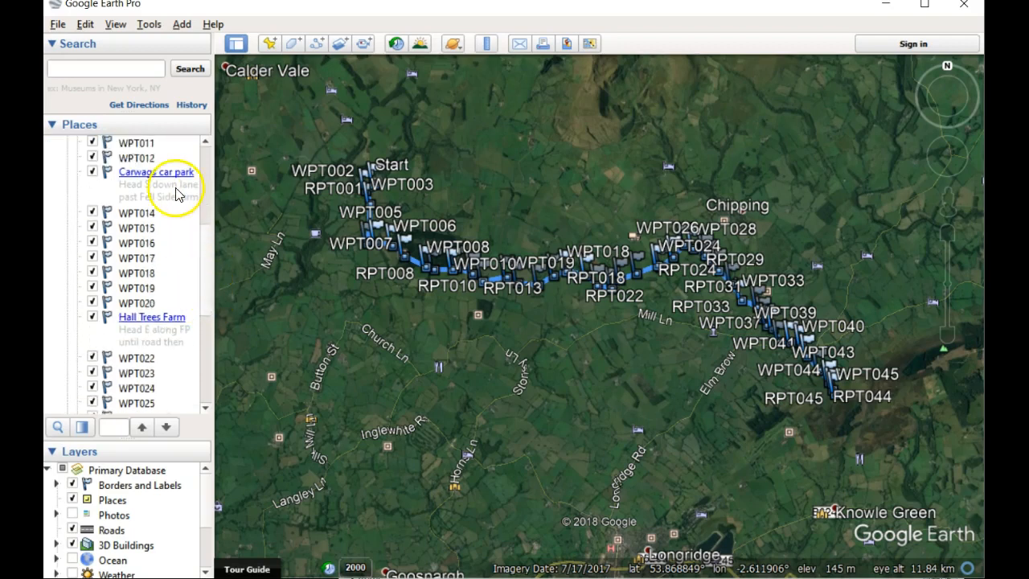
pyautogui.scroll(5, 211, 201)
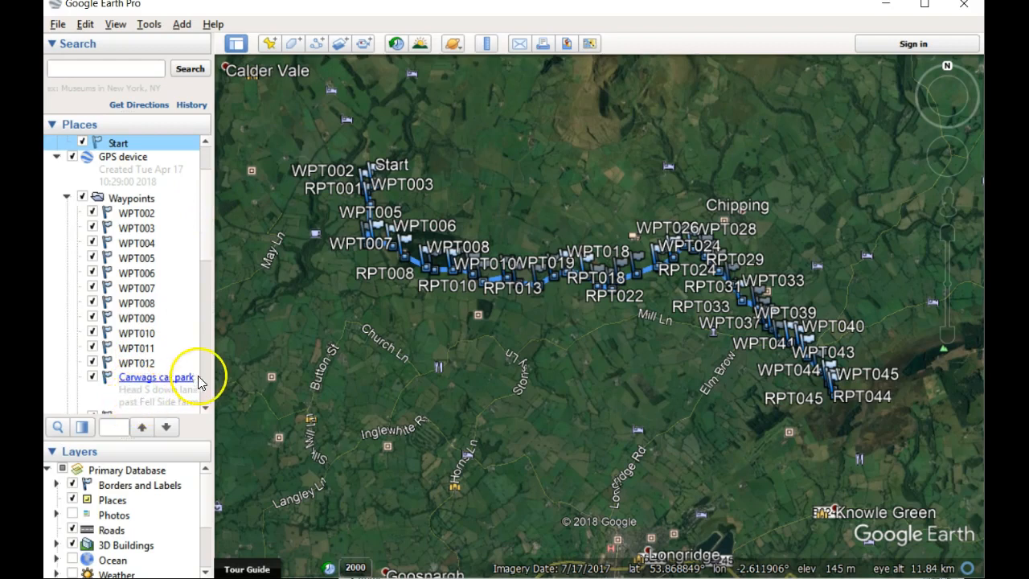
pyautogui.scroll(-12, 211, 249)
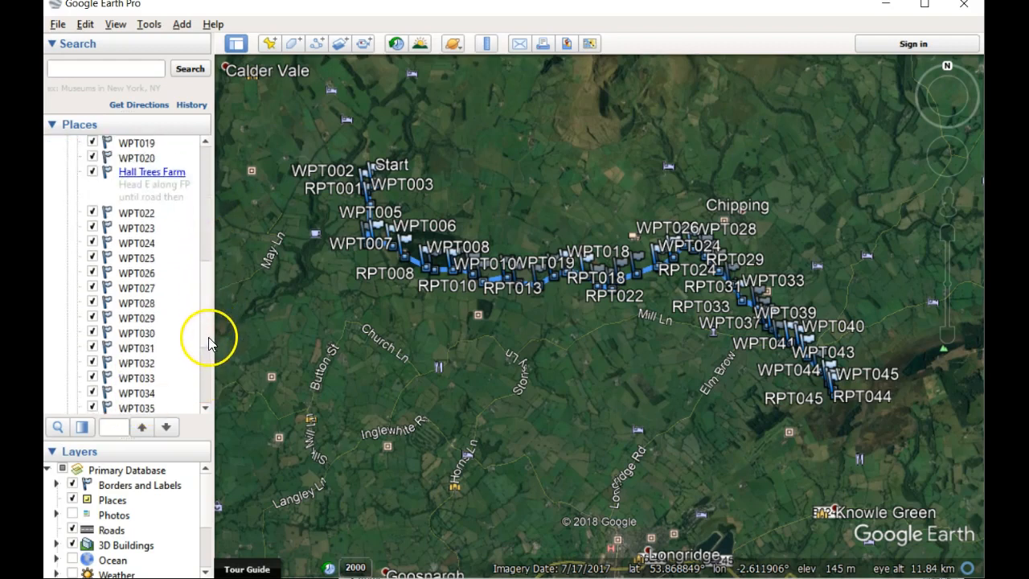
pyautogui.scroll(13, 206, 394)
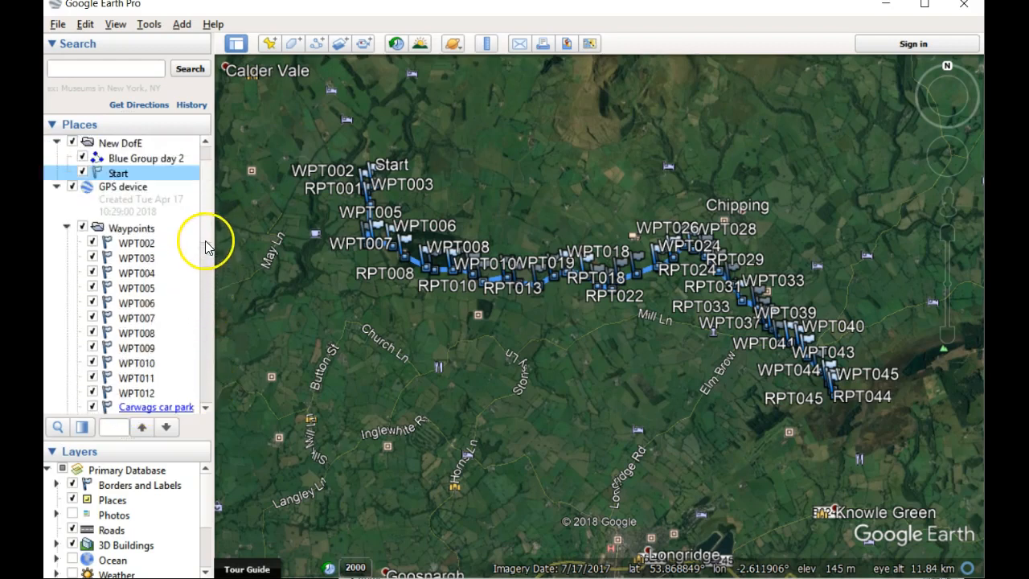
pyautogui.scroll(1, 205, 237)
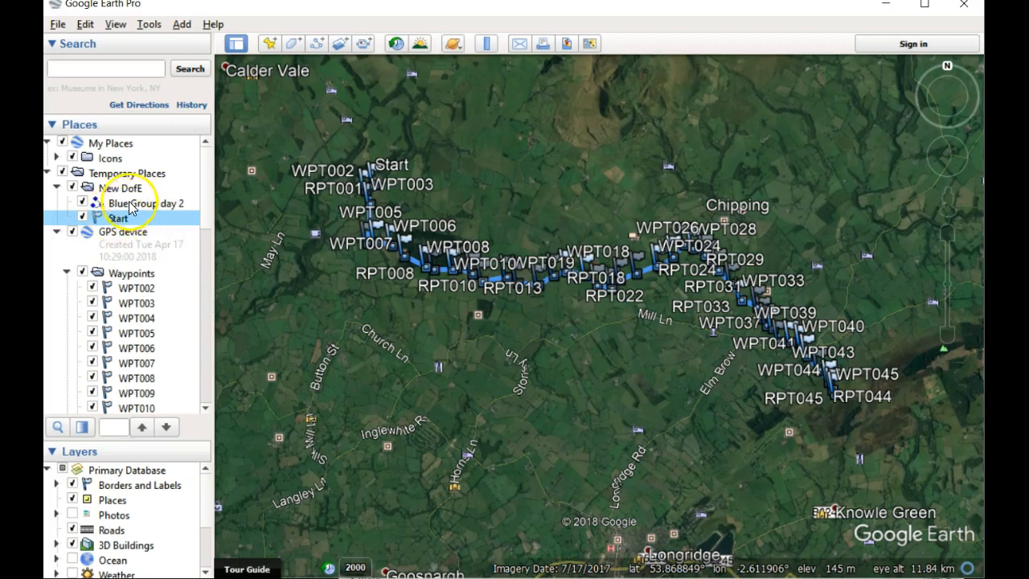
pyautogui.click(134, 249)
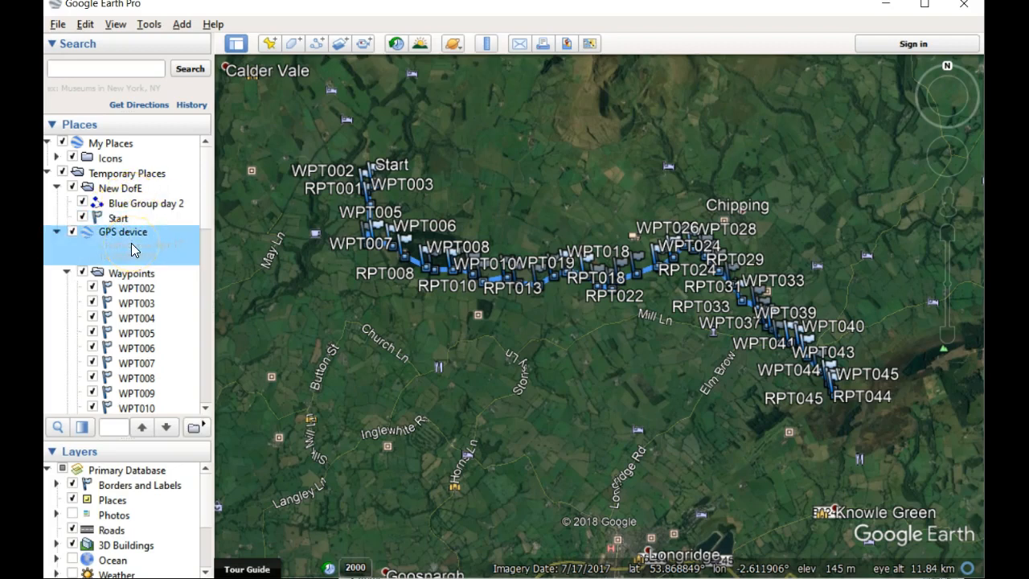
pyautogui.press('Delete')
pyautogui.press('Return')
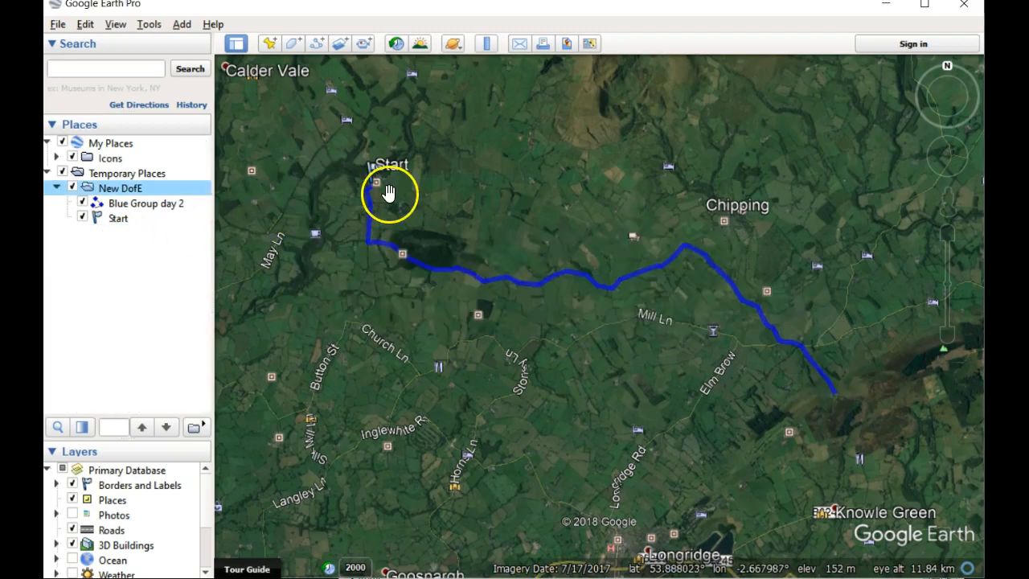
# Step: Import the GPS file Green Group day 2.gpx with KML tracks, KML LineStrings and altitudes adjusted to ground height
pyautogui.click(61, 26)
pyautogui.click(71, 42)
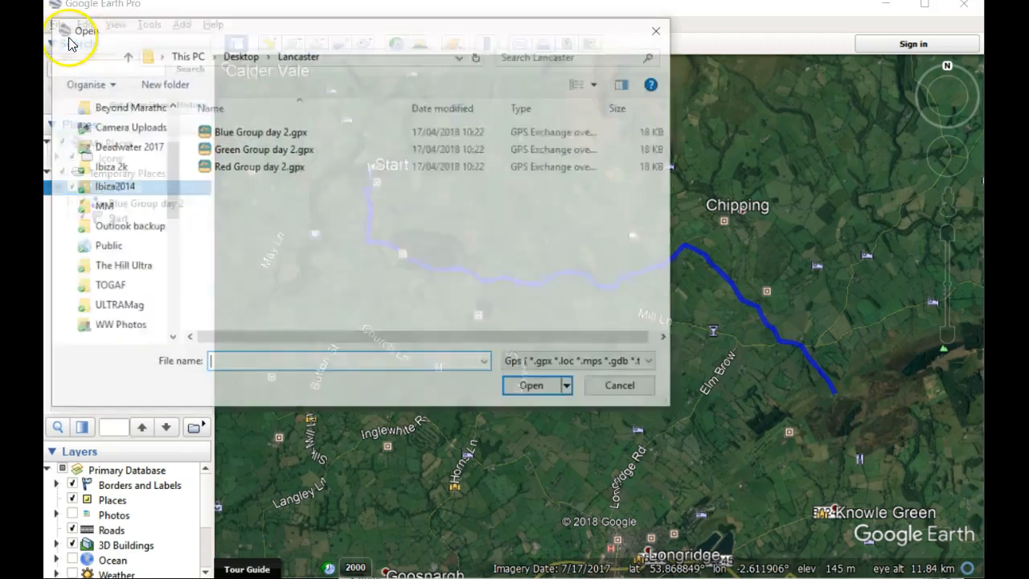
pyautogui.click(244, 153)
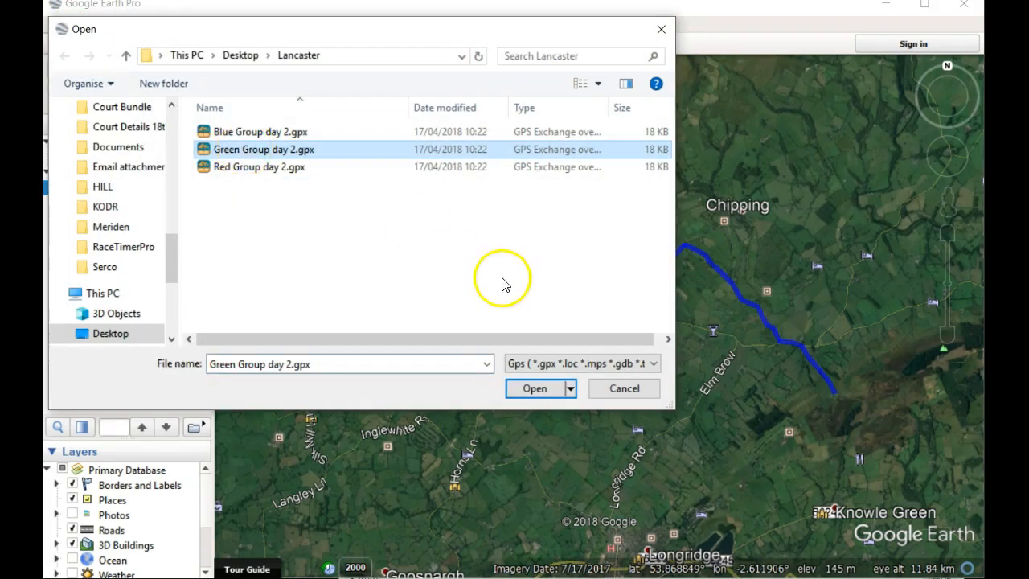
pyautogui.click(312, 151)
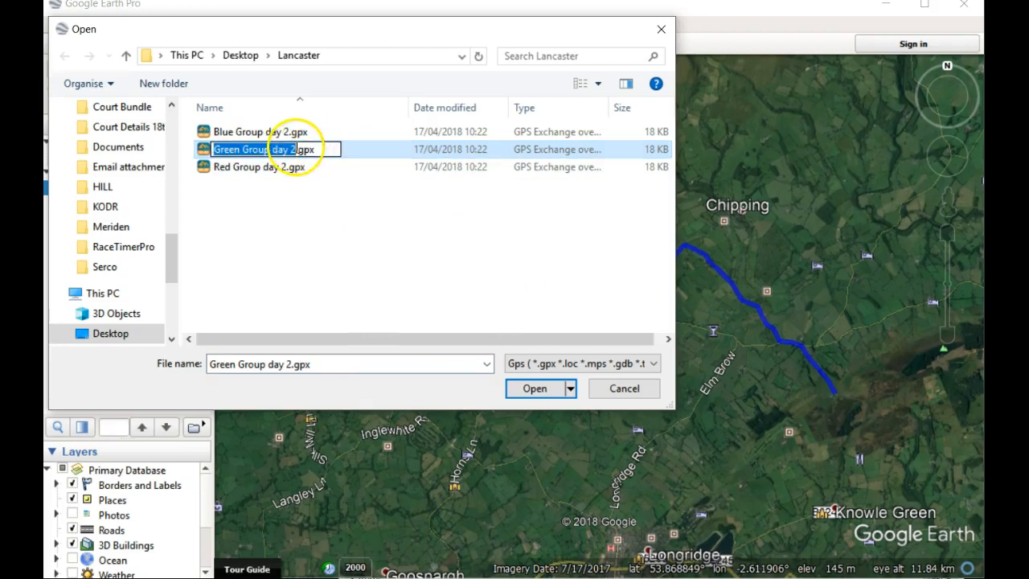
pyautogui.click(544, 391)
pyautogui.click(535, 388)
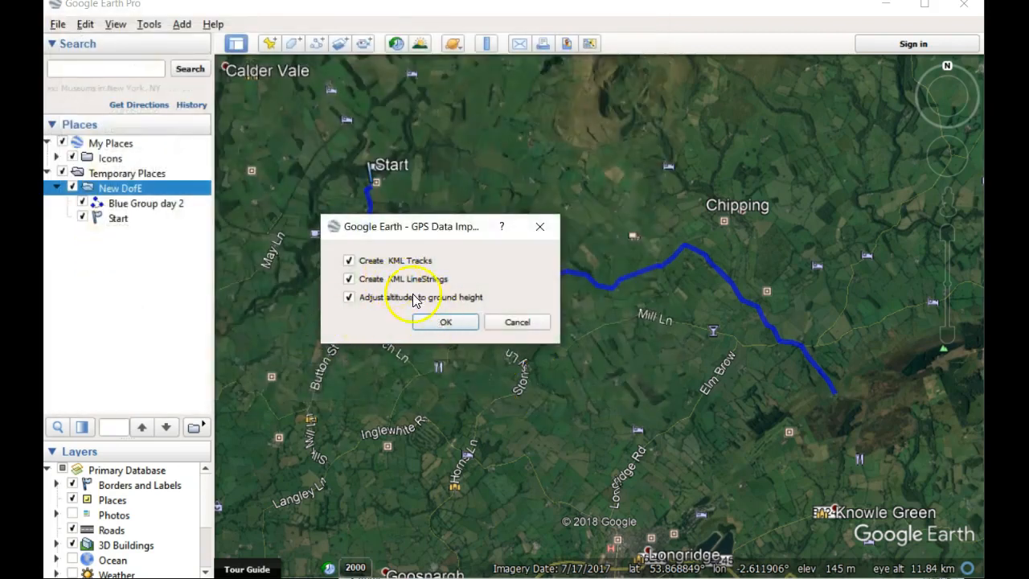
pyautogui.click(446, 322)
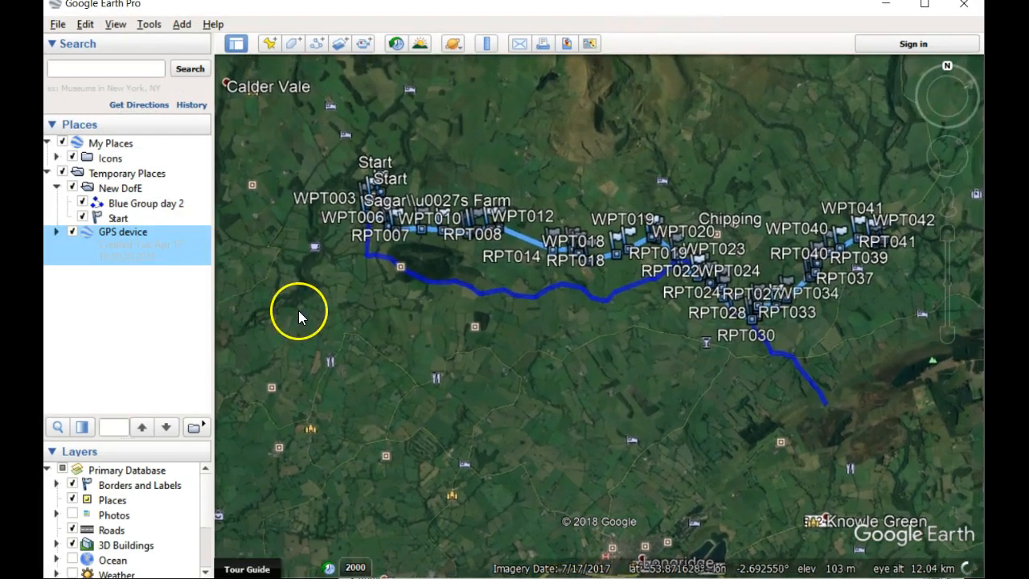
# Step: Rename the newly imported route path under Test map to Green Group day 2
pyautogui.click(57, 233)
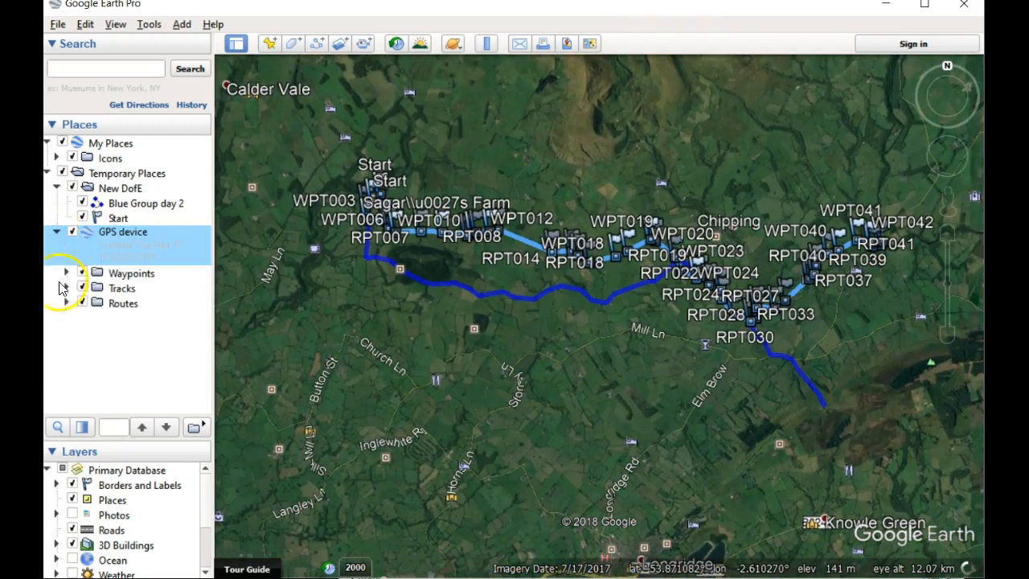
pyautogui.click(91, 318)
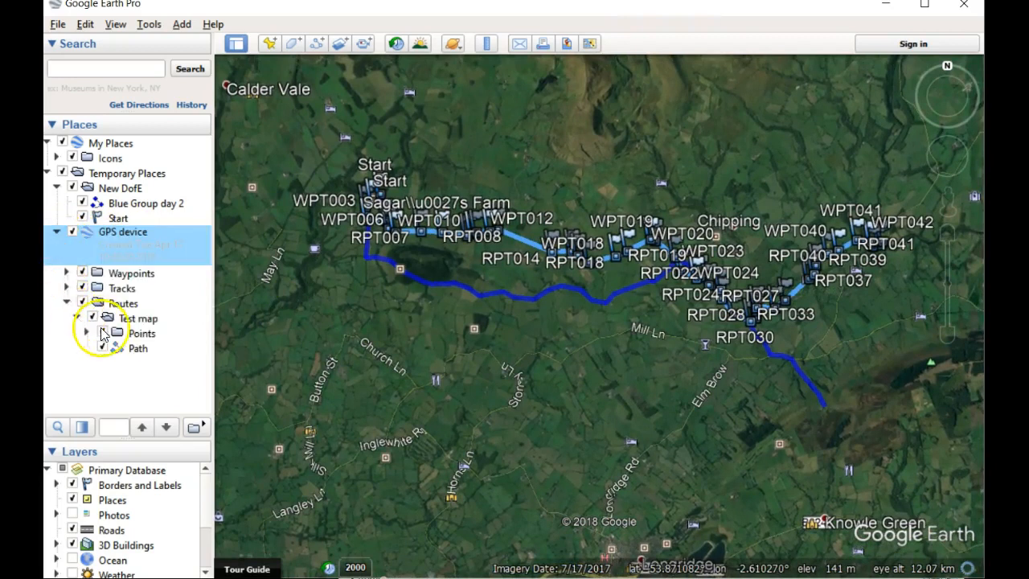
pyautogui.click(120, 346)
pyautogui.rightClick(118, 353)
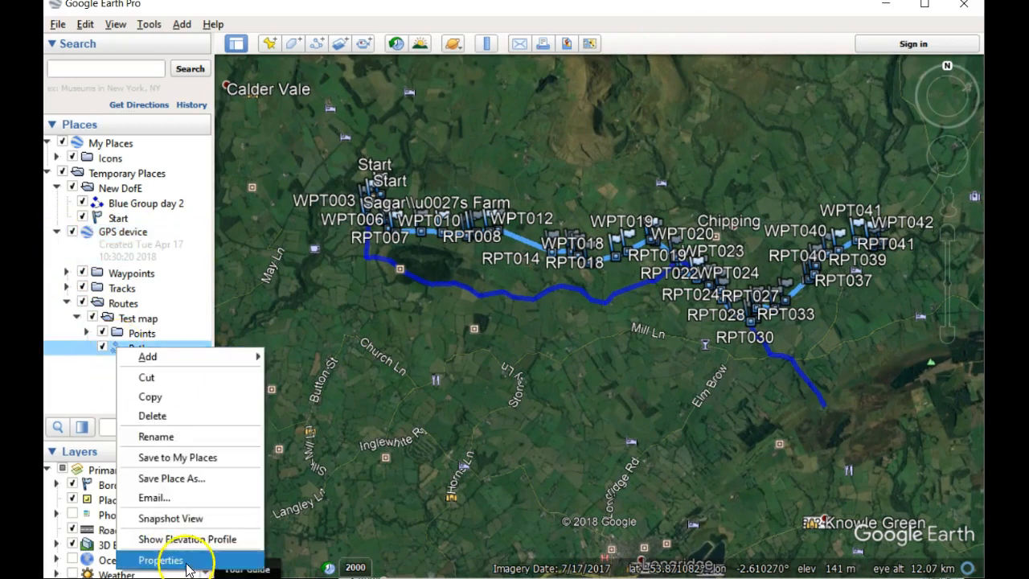
pyautogui.click(185, 560)
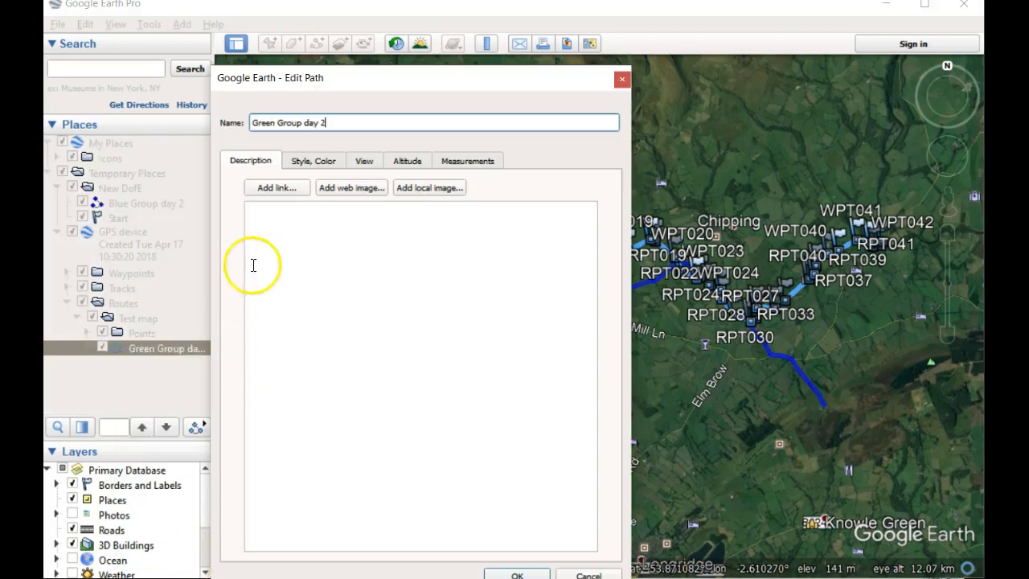
# Step: Set the Green Group day 2 path's line color to bright green (#00ff00) and apply the path edits
pyautogui.click(313, 161)
pyautogui.click(293, 216)
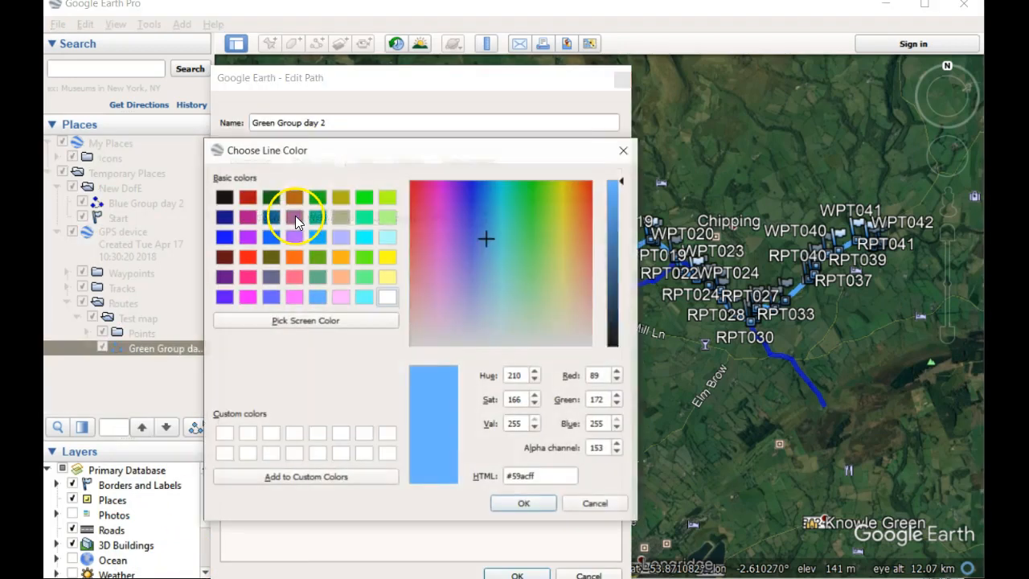
pyautogui.click(363, 197)
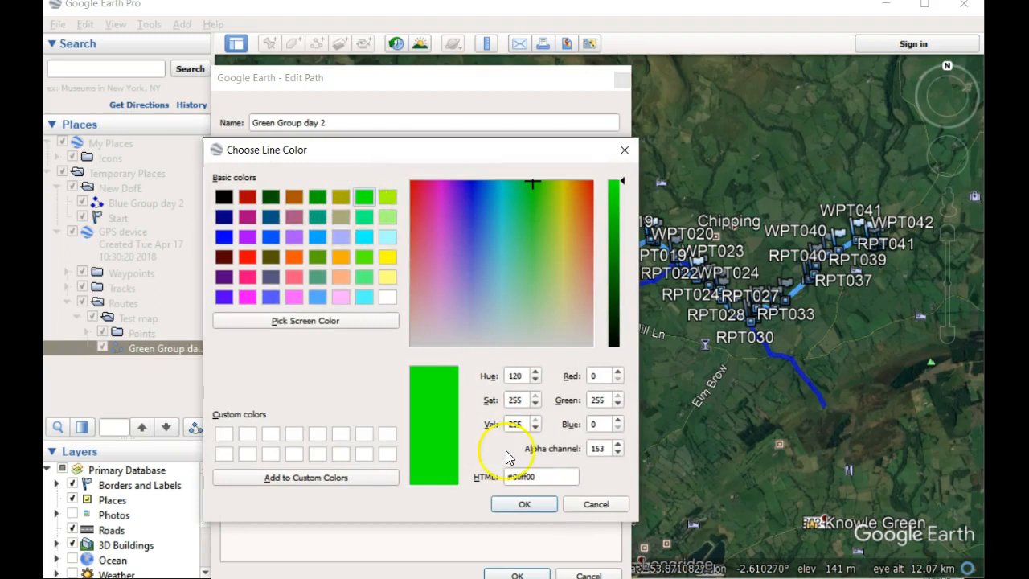
pyautogui.click(521, 500)
pyautogui.click(519, 575)
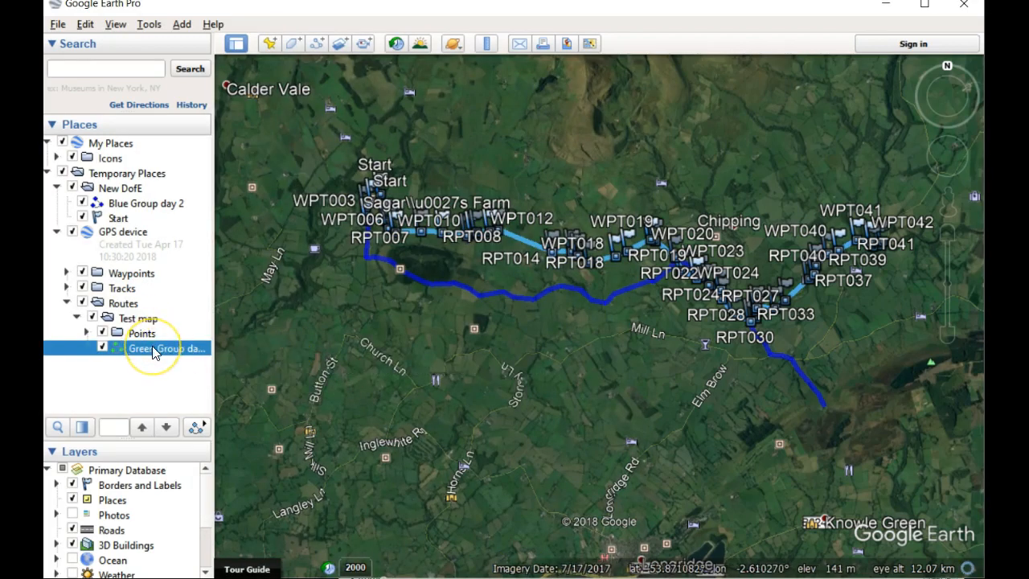
# Step: Move the Green Group day 2 path into the New DofE folder and delete the GPS device folder with its remaining contents
pyautogui.moveTo(155, 354); pyautogui.dragTo(153, 228)
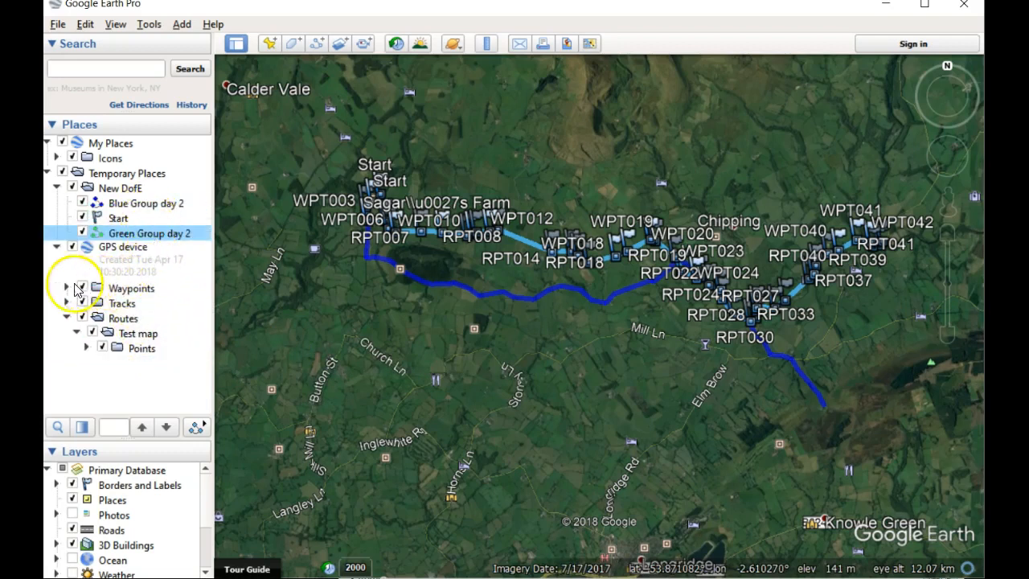
pyautogui.click(67, 288)
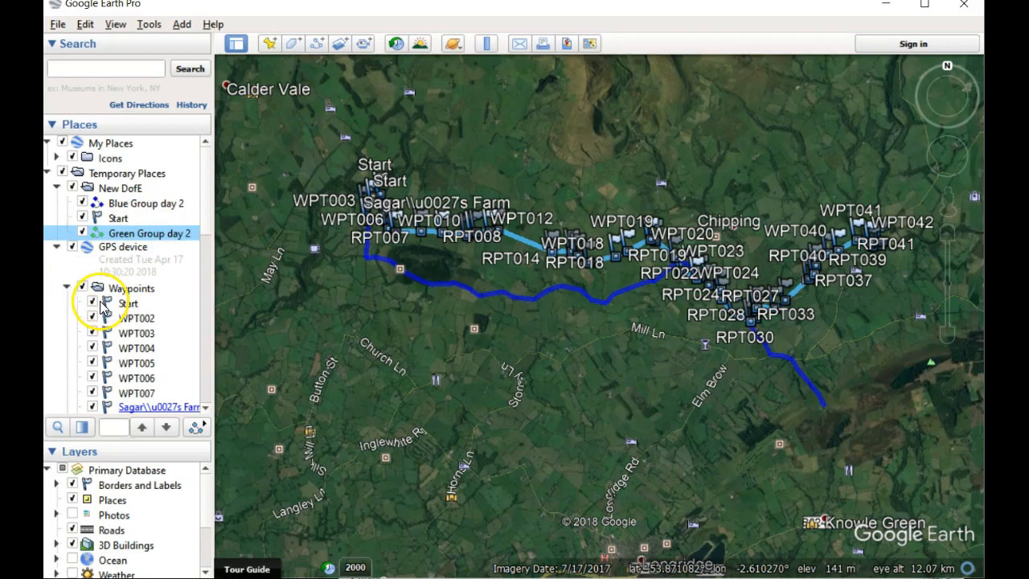
pyautogui.moveTo(414, 166); pyautogui.dragTo(417, 169)
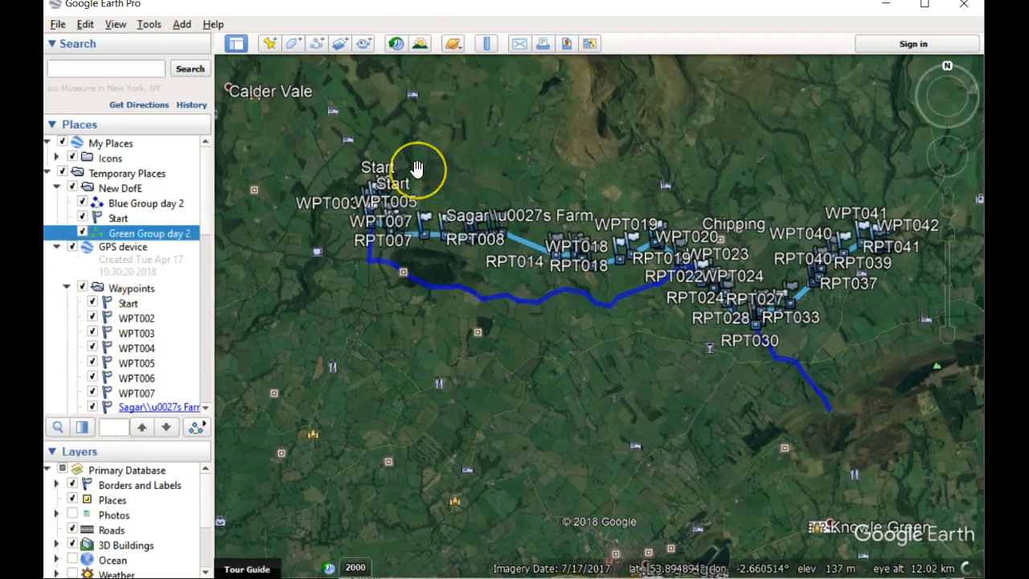
pyautogui.scroll(3, 416, 168)
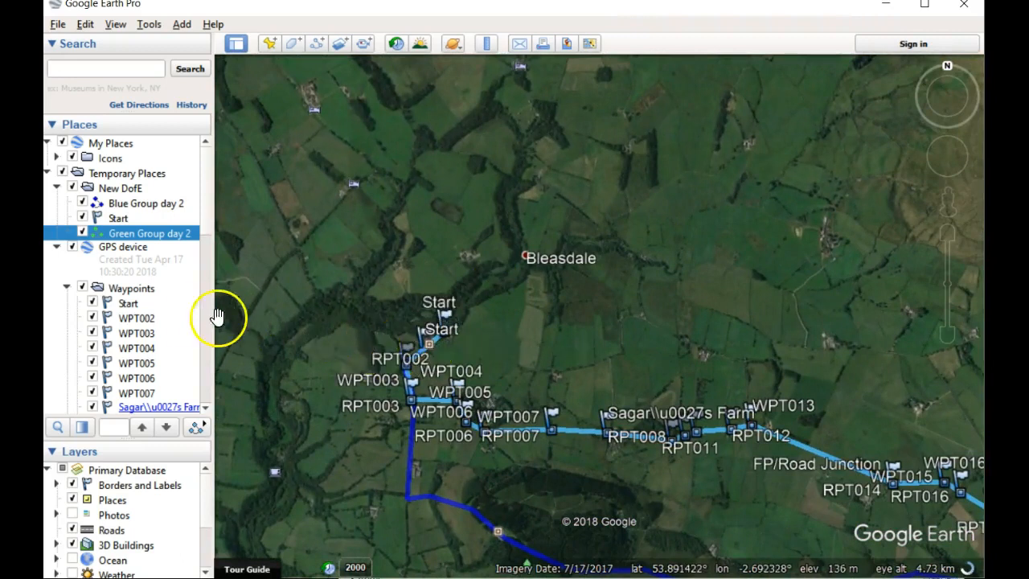
pyautogui.click(137, 270)
pyautogui.press('Delete')
pyautogui.press('Return')
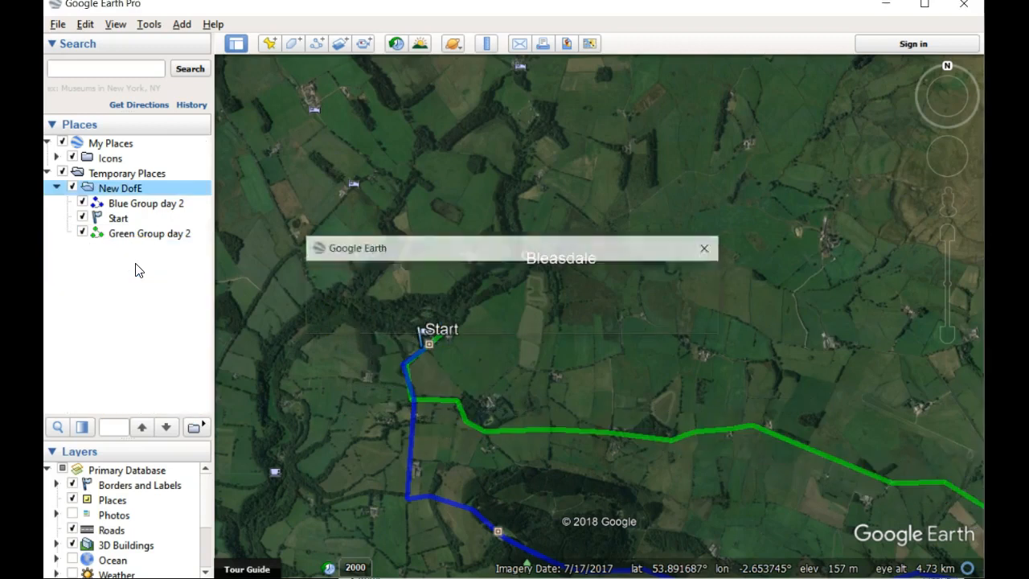
# Step: Import the GPS file Red Group day 2.gpx with KML tracks, KML LineStrings and altitudes adjusted to ground height
pyautogui.moveTo(947, 333); pyautogui.dragTo(948, 336)
pyautogui.moveTo(811, 301); pyautogui.dragTo(715, 260)
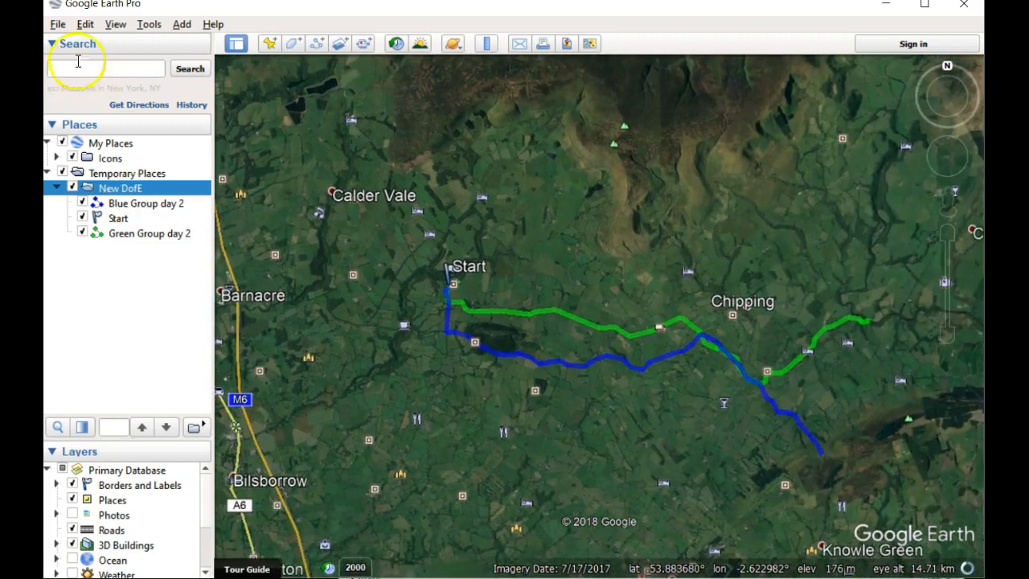
pyautogui.click(58, 24)
pyautogui.click(80, 41)
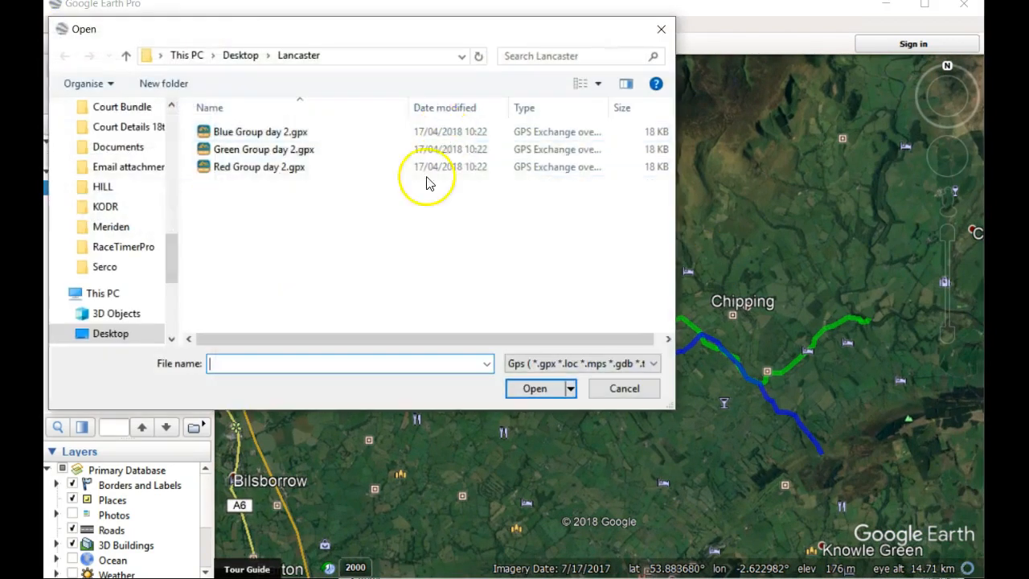
pyautogui.click(265, 149)
pyautogui.click(267, 167)
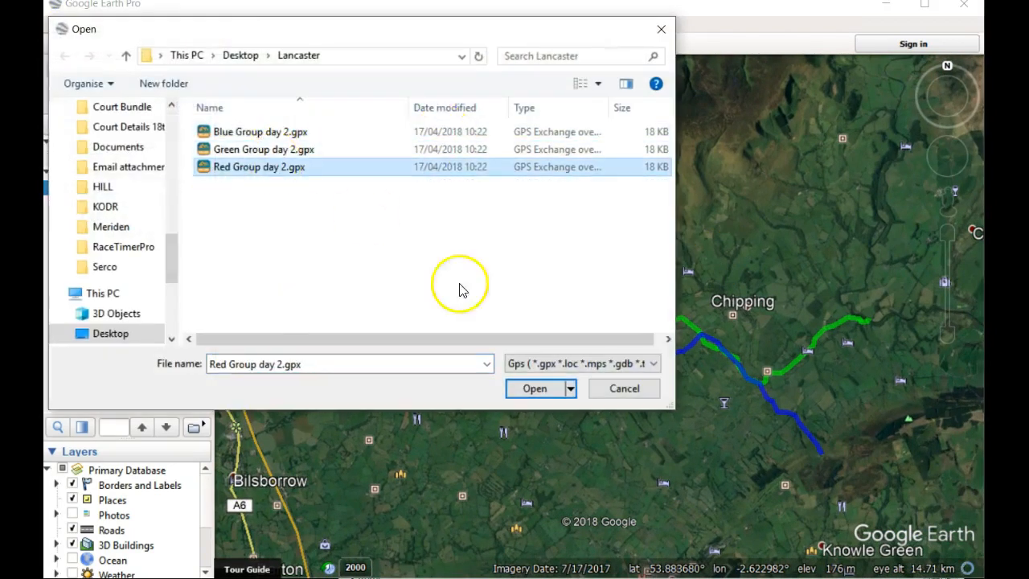
pyautogui.click(525, 382)
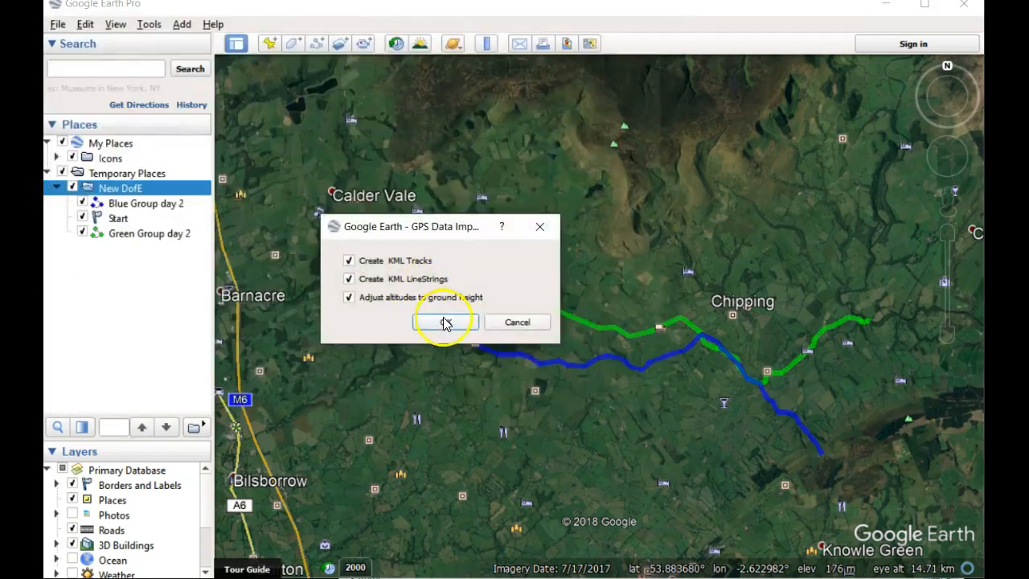
pyautogui.click(445, 322)
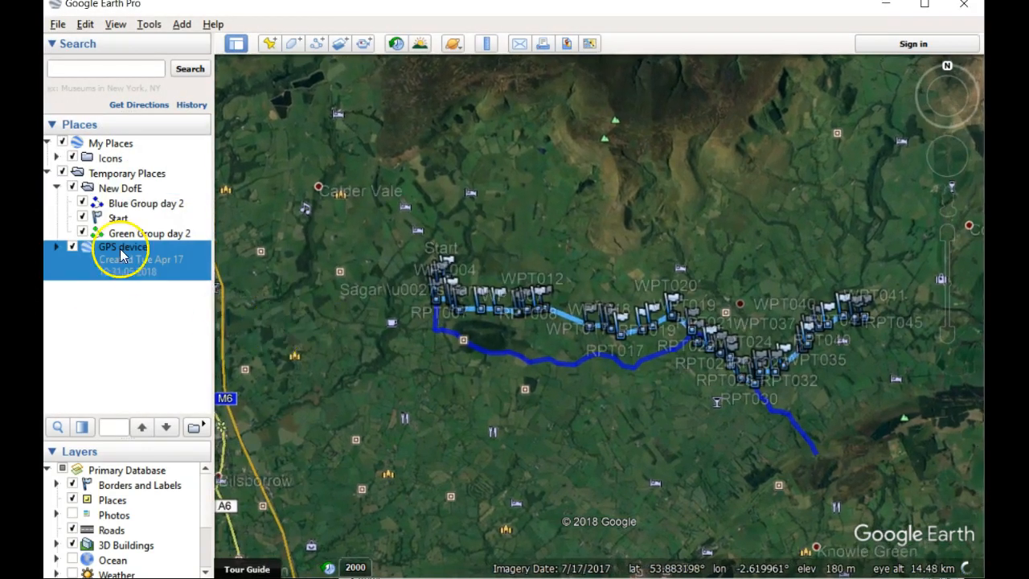
# Step: Rename the imported path in the GPS device's Test map route to Red Group Day 2
pyautogui.click(57, 247)
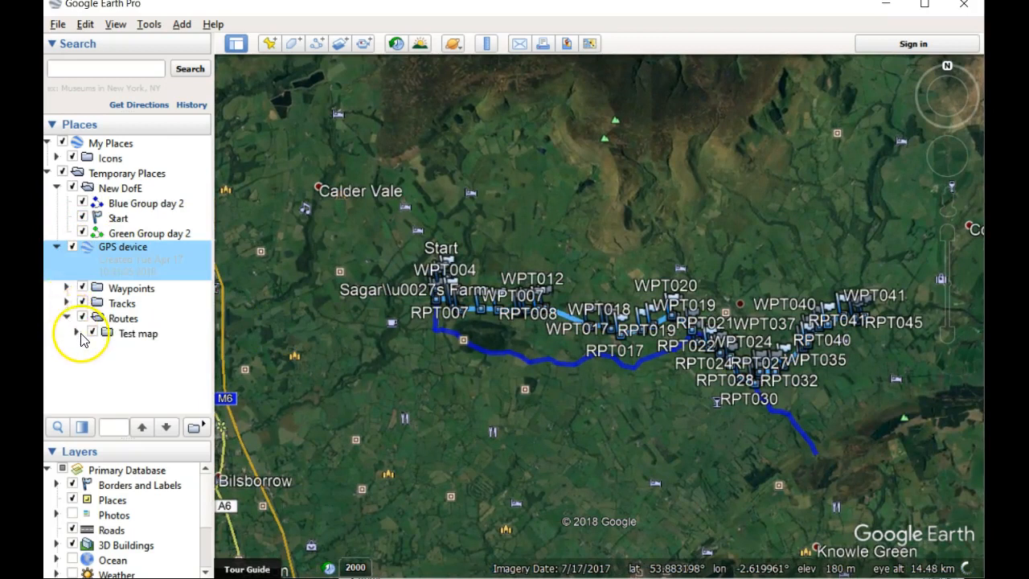
pyautogui.click(77, 333)
pyautogui.click(121, 363)
pyautogui.rightClick(121, 363)
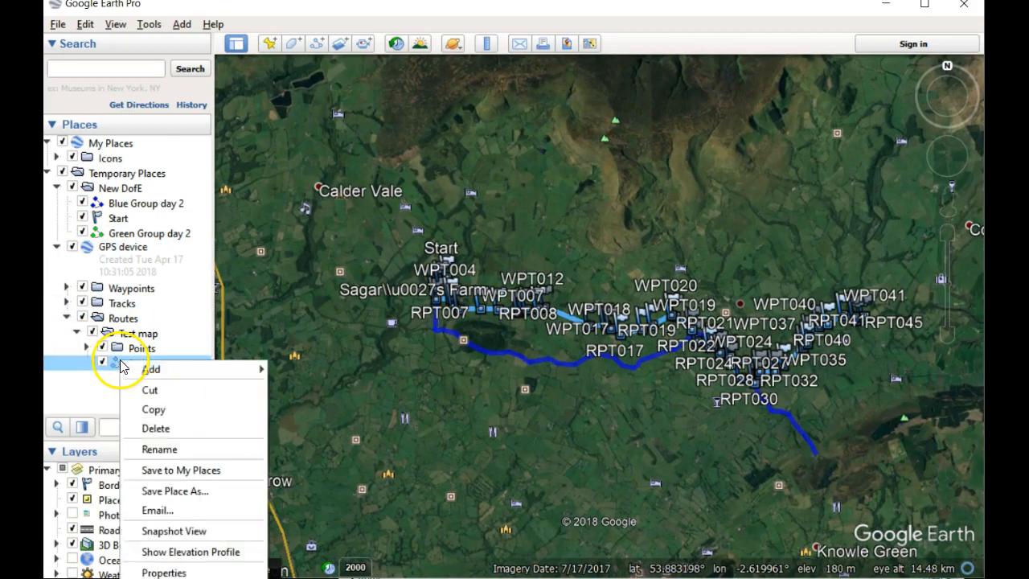
pyautogui.click(179, 570)
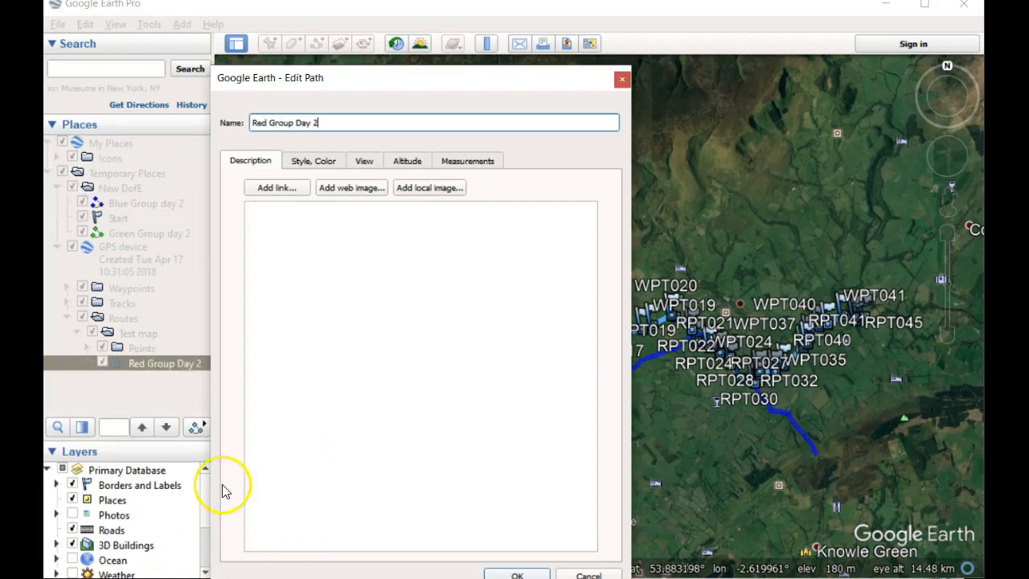
# Step: Set the Red Group Day 2 path's line color to bright red and apply the path edits
pyautogui.click(316, 160)
pyautogui.click(292, 218)
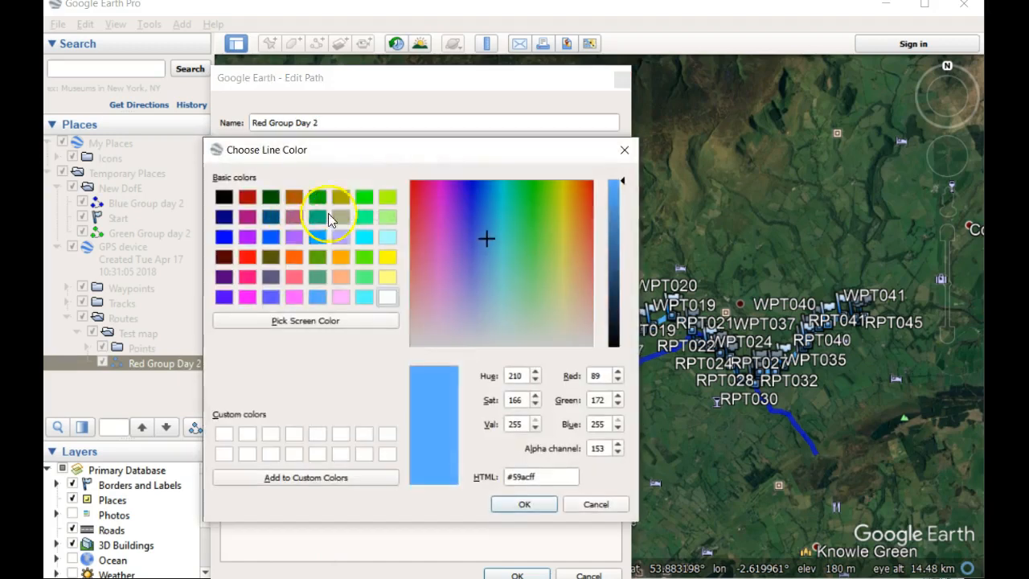
pyautogui.click(249, 258)
pyautogui.click(521, 504)
pyautogui.click(518, 576)
# Step: Move the Red Group Day 2 path into the New DofE folder and delete the leftover GPS device folder
pyautogui.moveTo(149, 363); pyautogui.dragTo(147, 241)
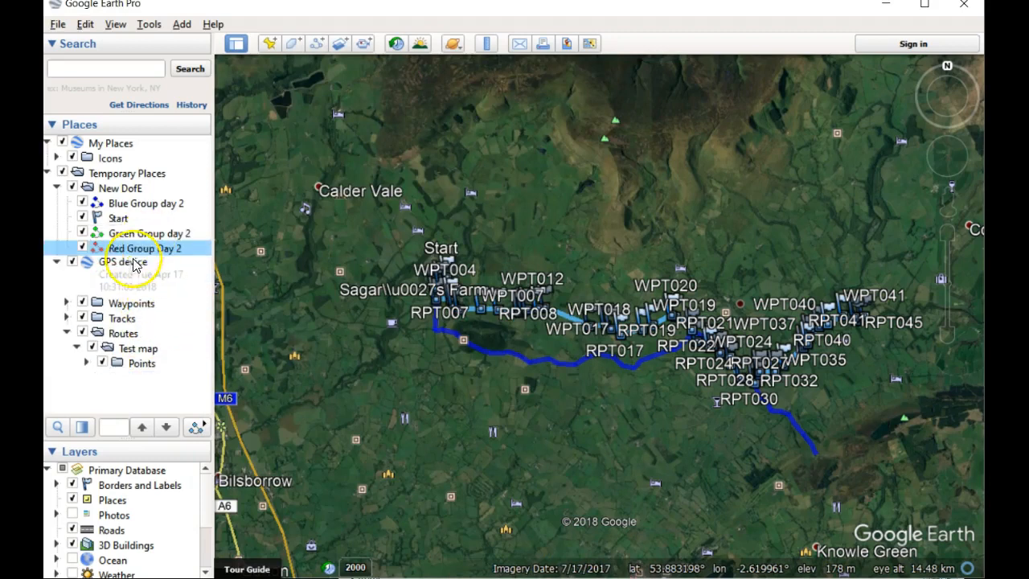
pyautogui.click(129, 263)
pyautogui.press('Delete')
pyautogui.press('Return')
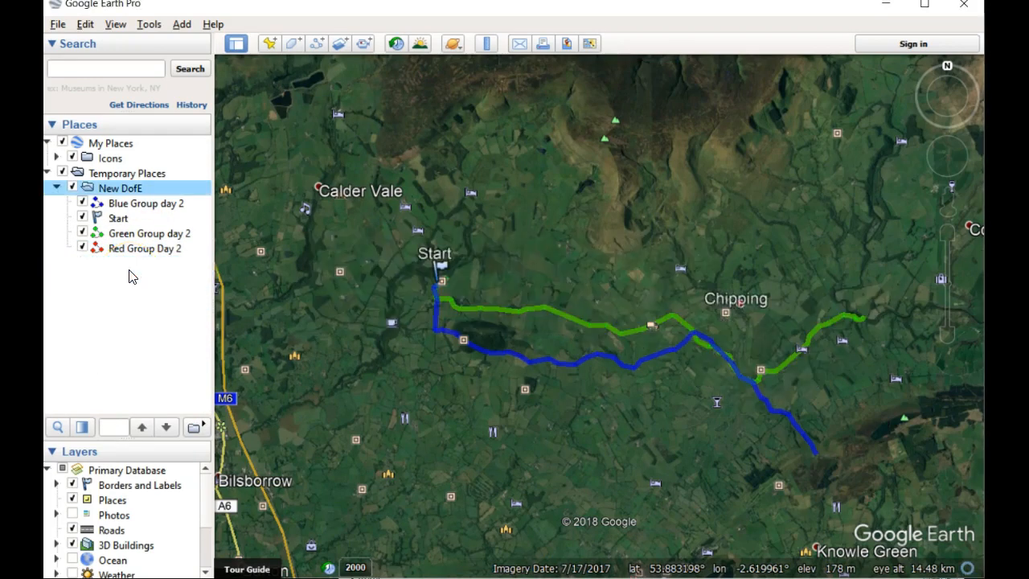
# Step: Compare the Red and Green Group paths by toggling visibility, and examine the groups' routes from Start to their eastern ends
pyautogui.click(84, 248)
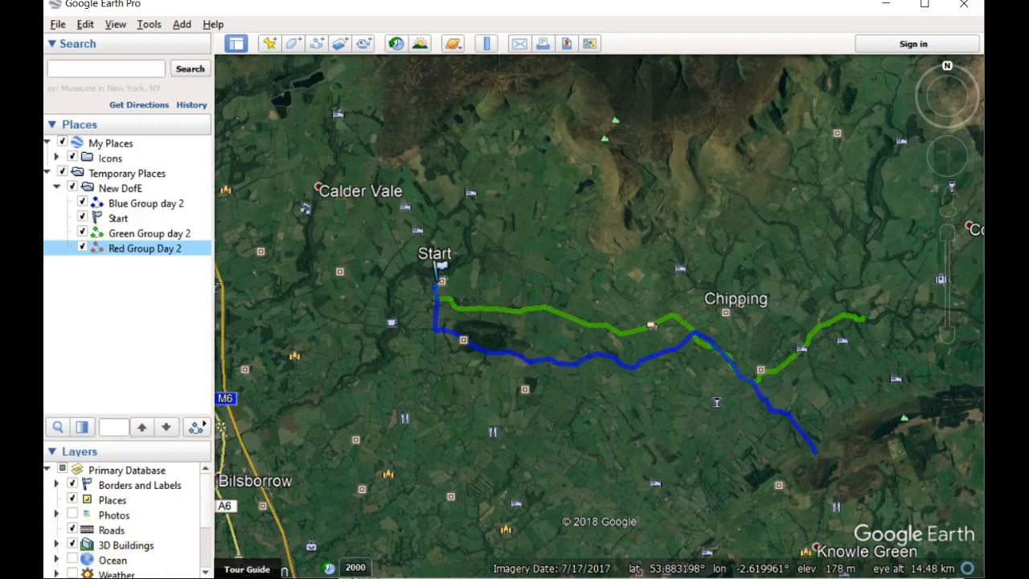
pyautogui.click(415, 296)
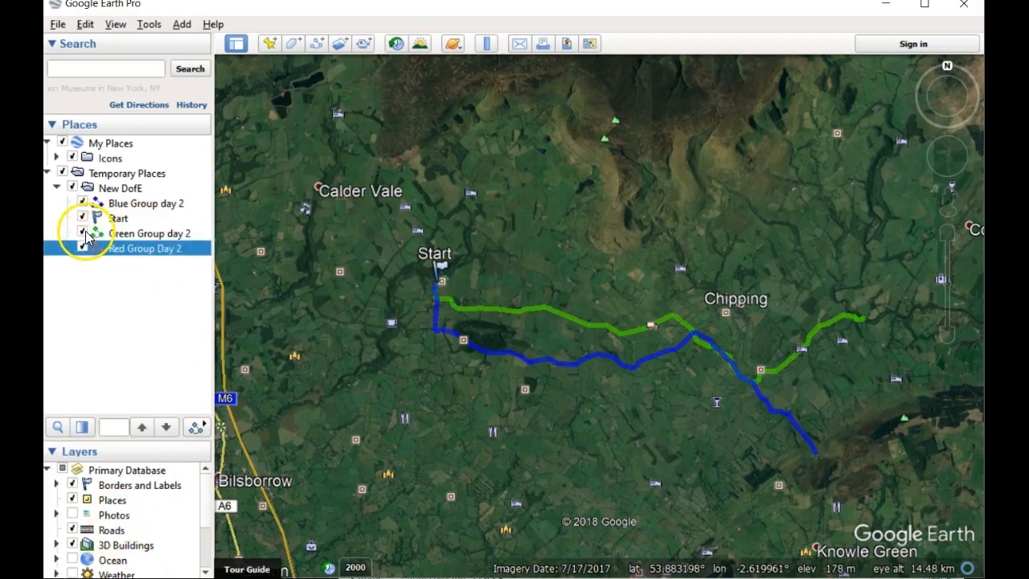
pyautogui.click(84, 233)
pyautogui.click(84, 233)
pyautogui.click(84, 233)
pyautogui.click(84, 233)
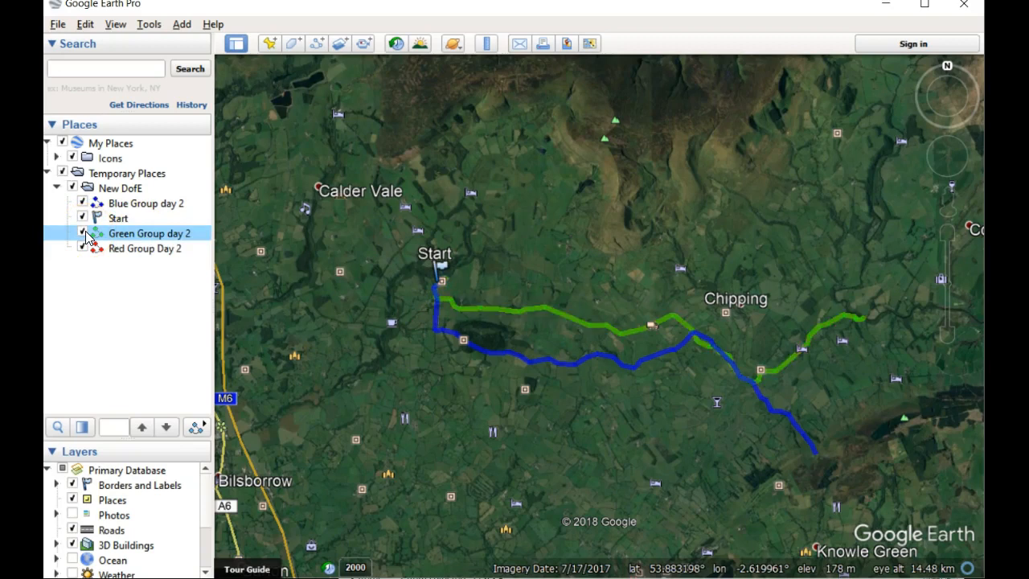
pyautogui.click(83, 233)
pyautogui.click(84, 233)
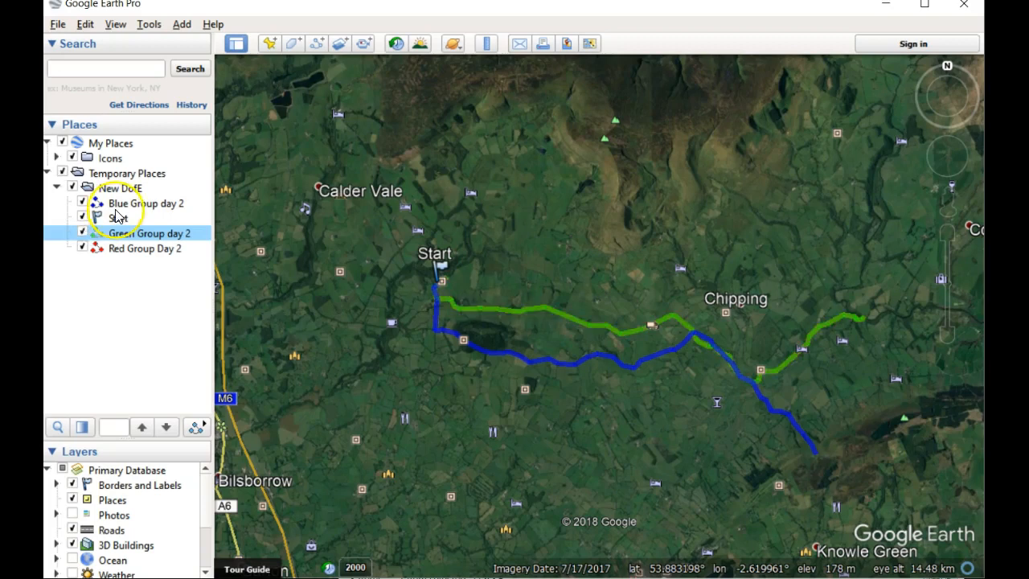
pyautogui.doubleClick(468, 280)
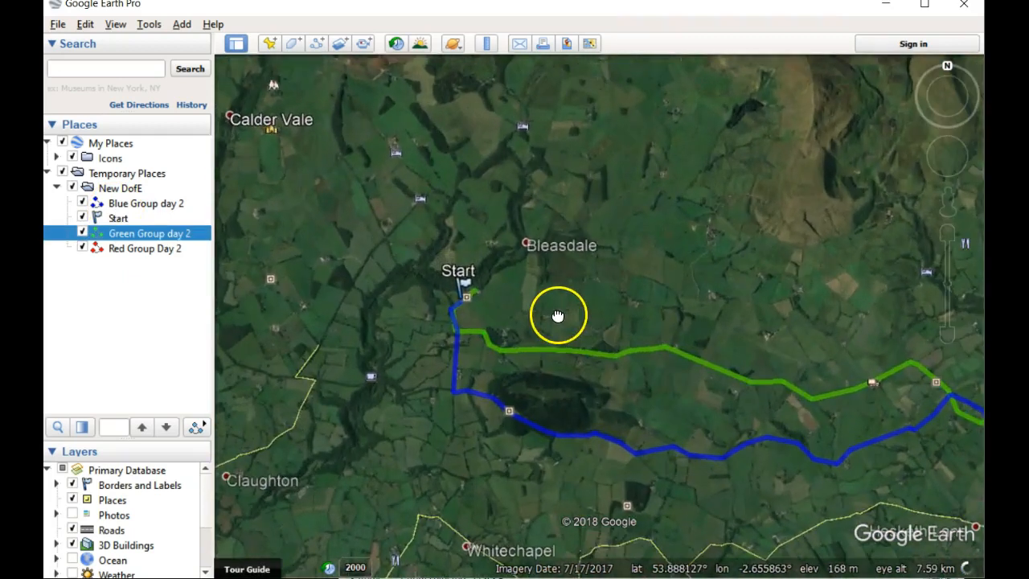
pyautogui.moveTo(707, 340); pyautogui.dragTo(342, 242)
pyautogui.moveTo(528, 279); pyautogui.dragTo(736, 325)
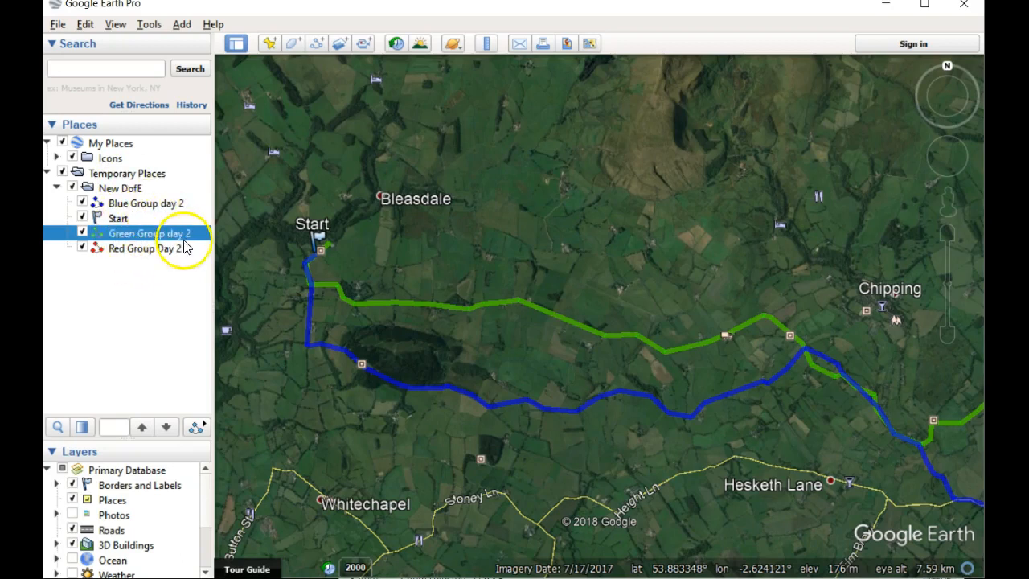
pyautogui.moveTo(832, 292); pyautogui.dragTo(311, 172)
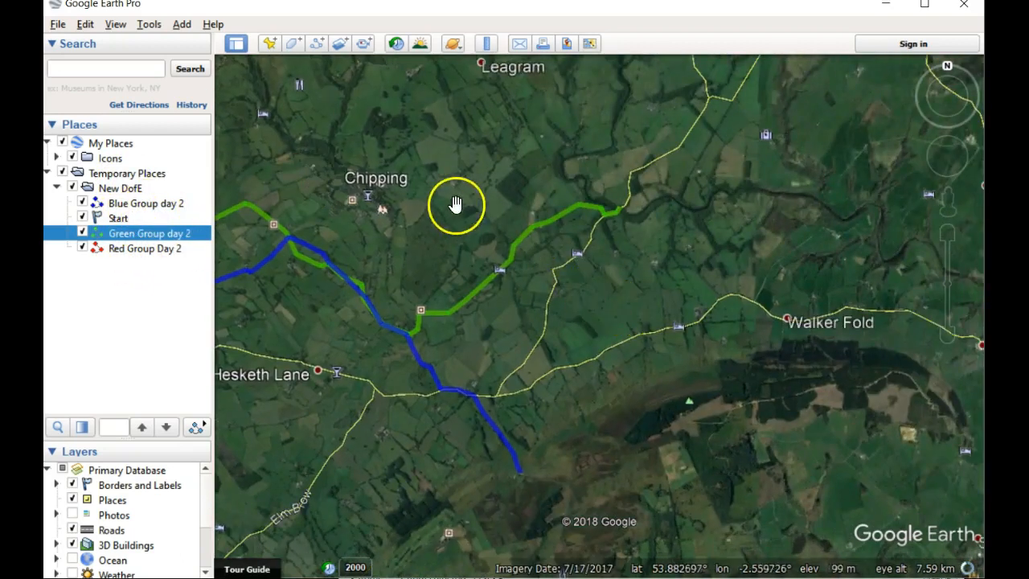
pyautogui.moveTo(469, 220); pyautogui.dragTo(921, 268)
pyautogui.moveTo(558, 214); pyautogui.dragTo(653, 292)
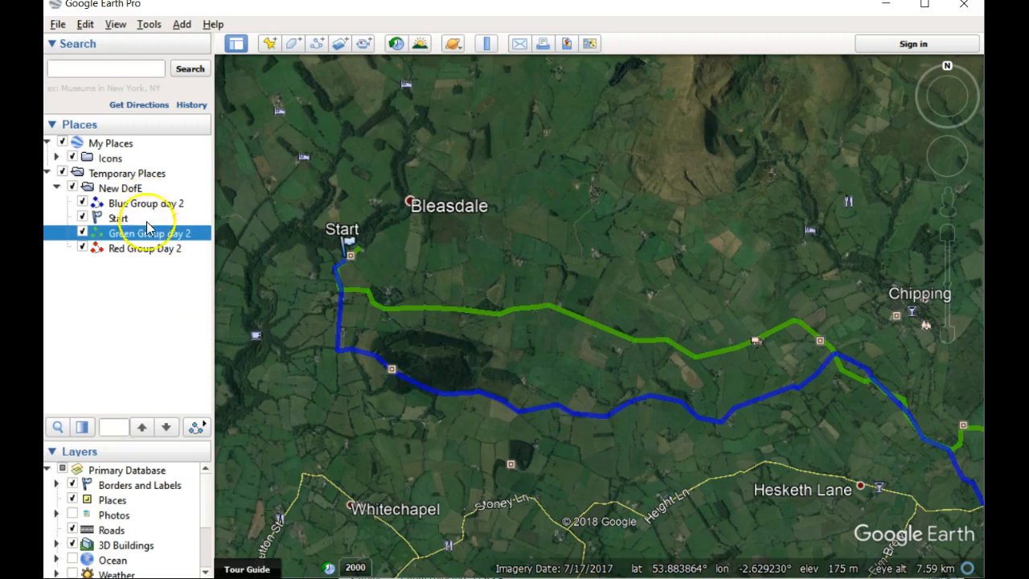
# Step: Save the New DofE folder in KML format as New DofE.kml in the Lancaster folder on the Desktop
pyautogui.rightClick(131, 188)
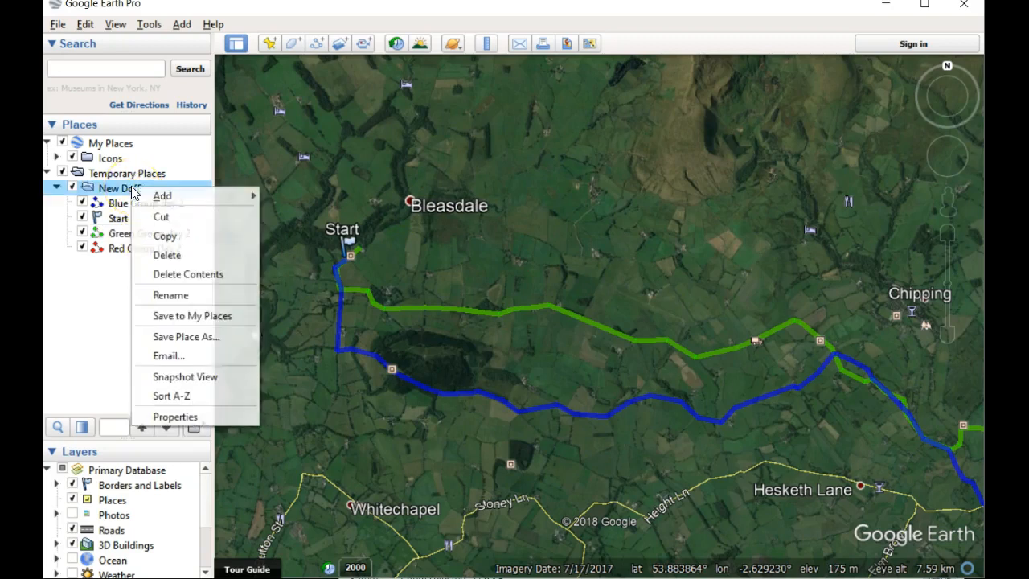
pyautogui.click(217, 337)
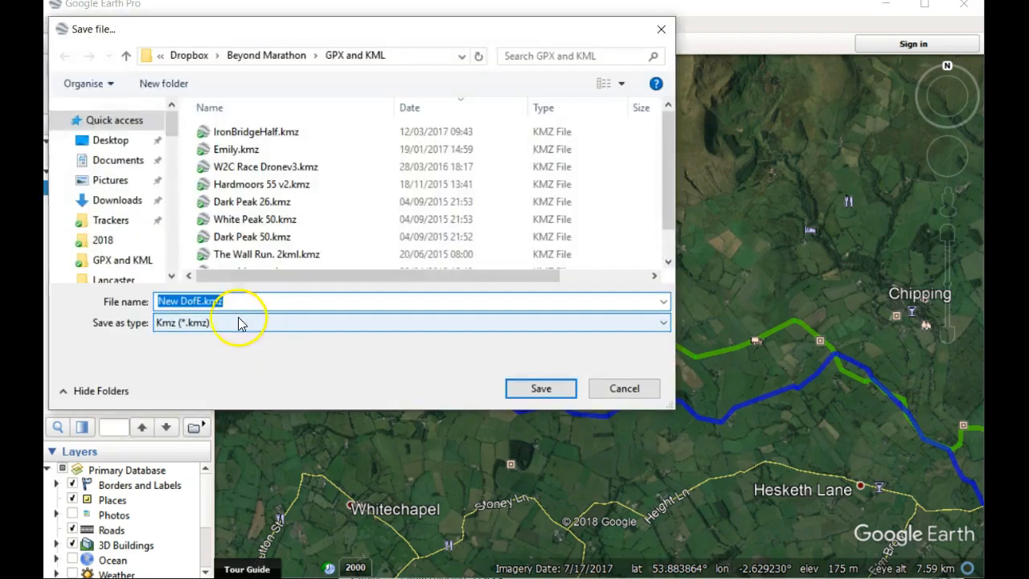
pyautogui.click(224, 322)
pyautogui.click(225, 347)
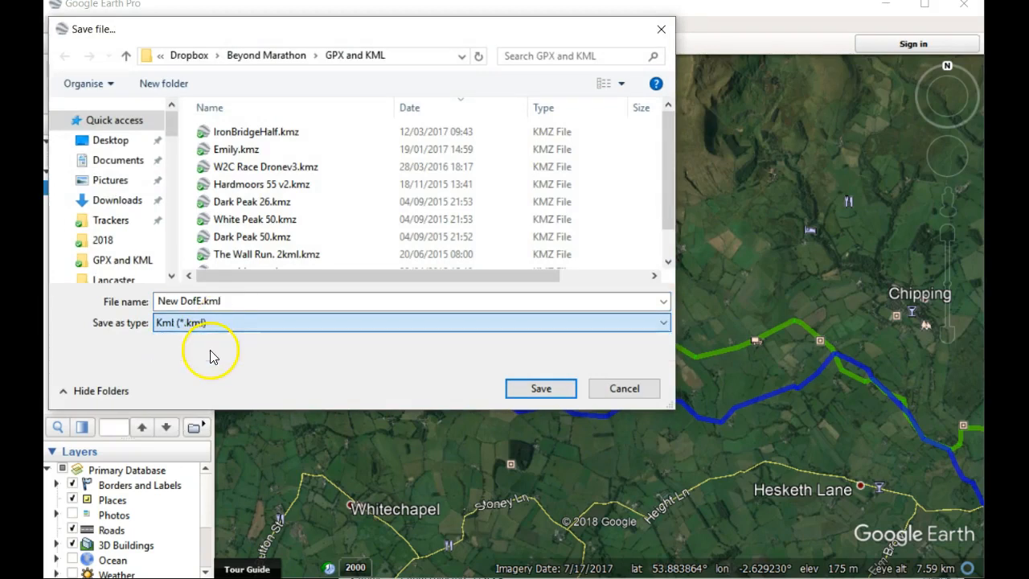
pyautogui.click(230, 301)
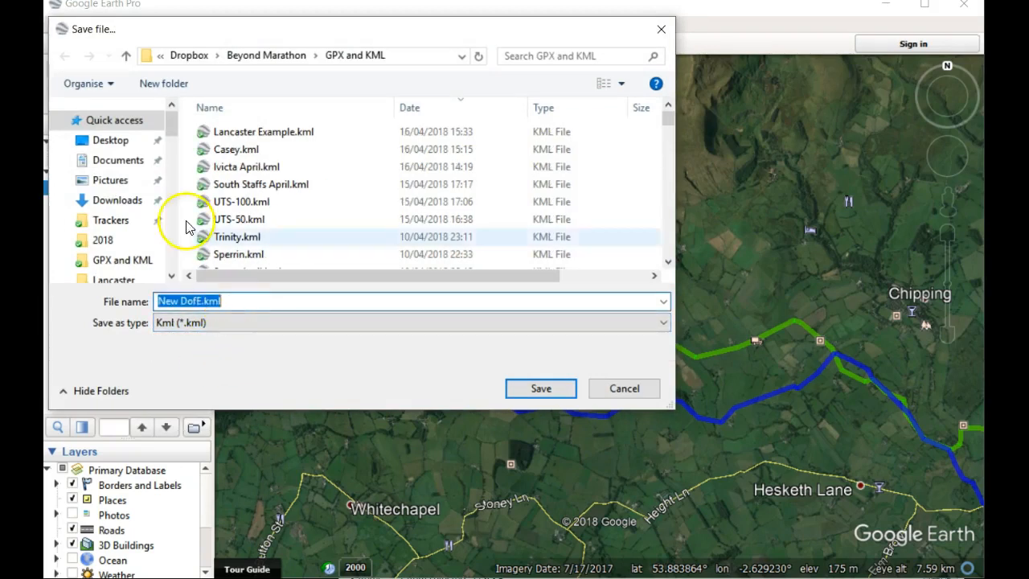
pyautogui.click(134, 142)
pyautogui.doubleClick(235, 153)
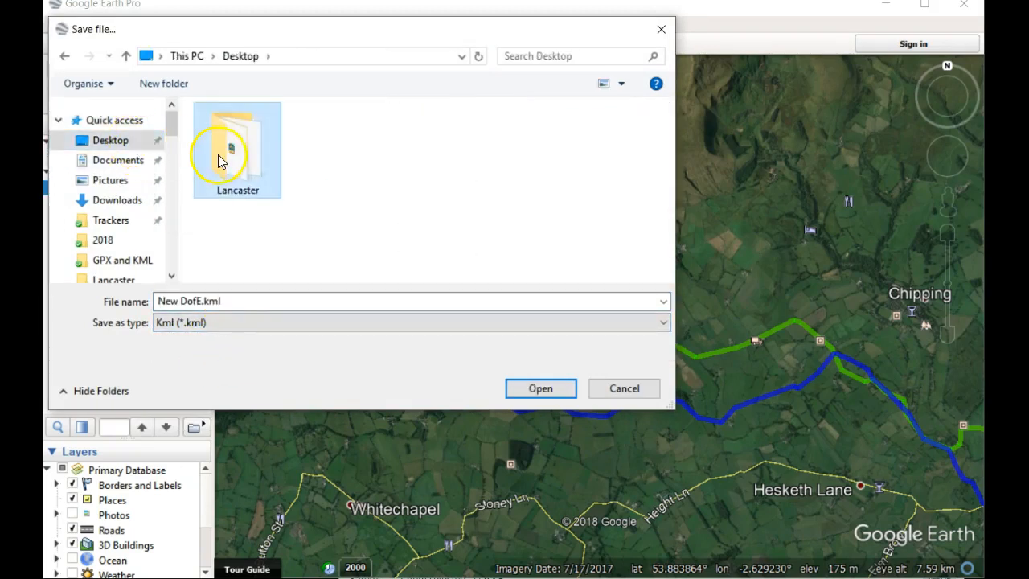
pyautogui.click(230, 301)
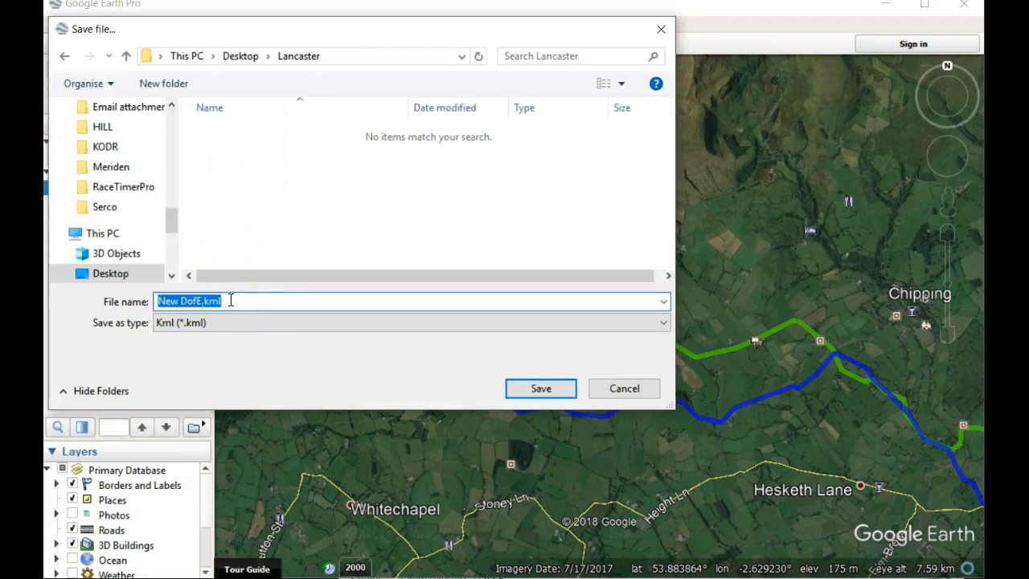
pyautogui.click(547, 389)
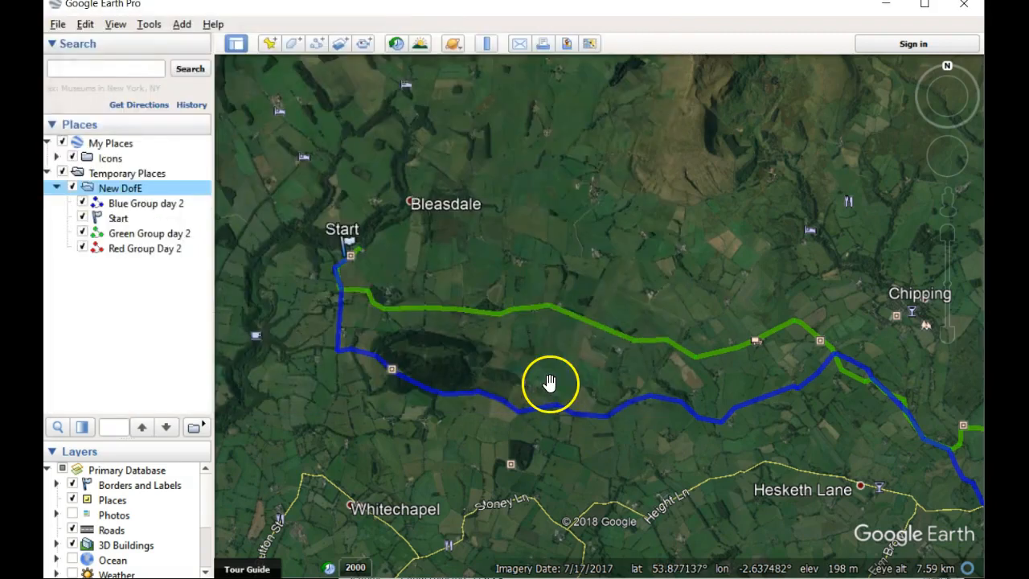